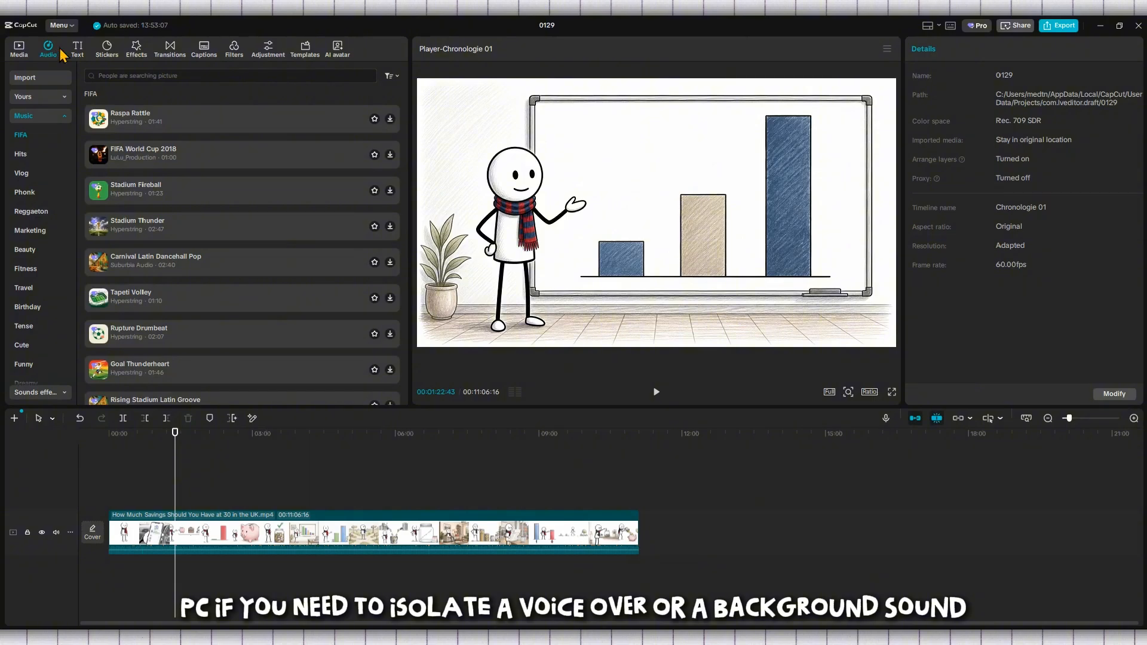
Step: Look through the Text, Stickers, Effects and Transitions libraries, finishing on the auto-captions settings
click(81, 51)
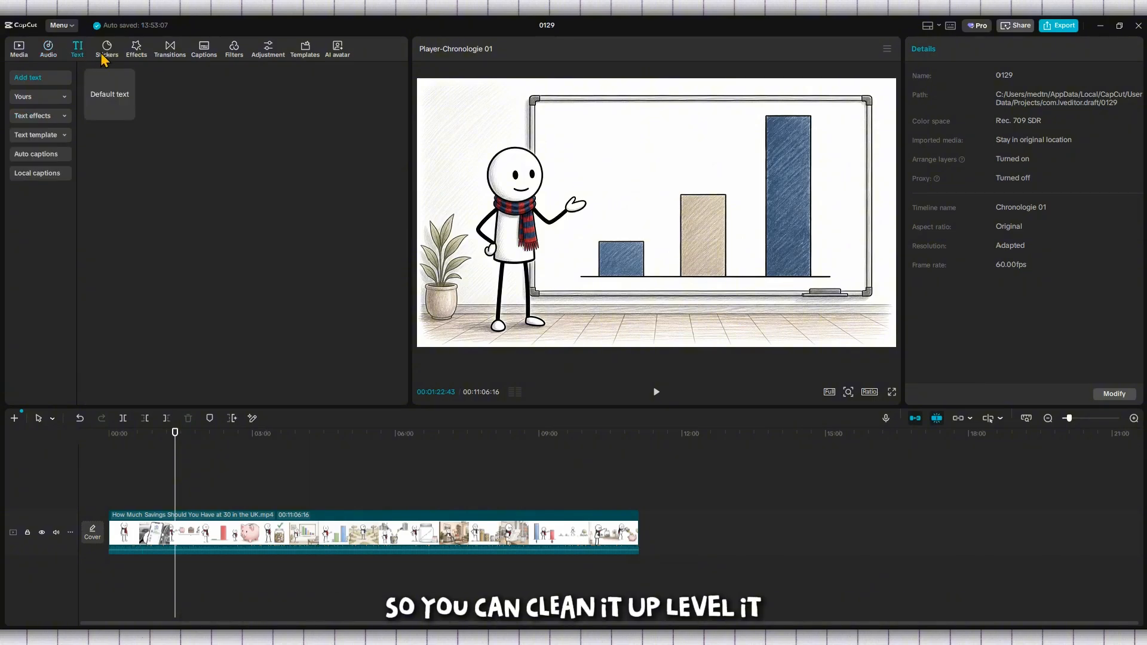
click(102, 53)
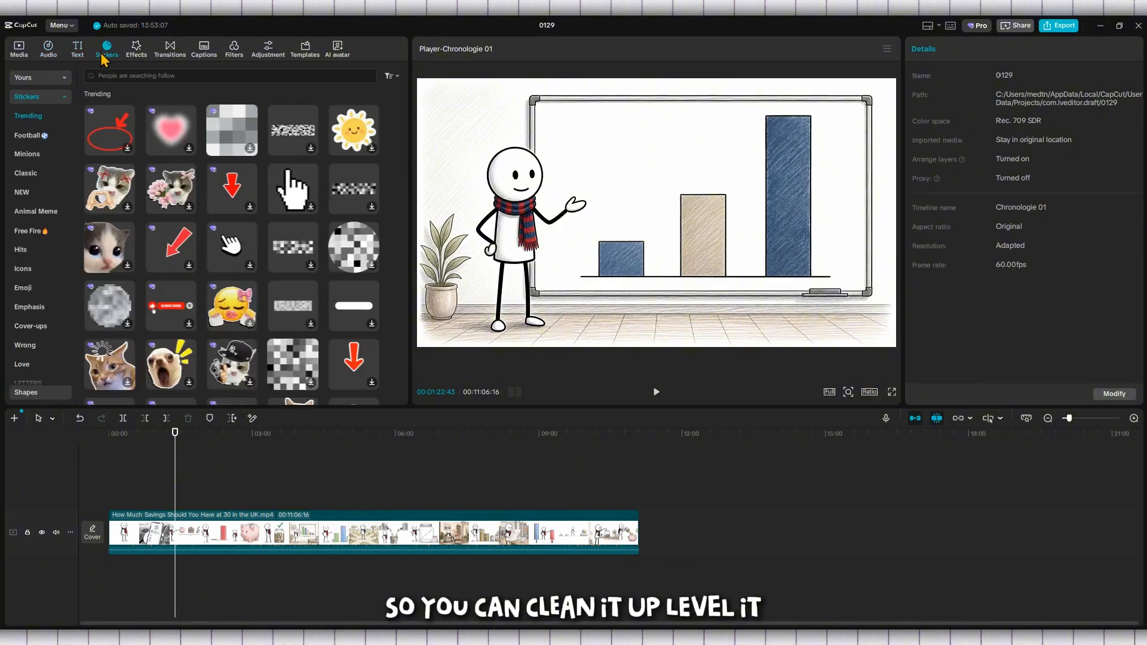
click(138, 51)
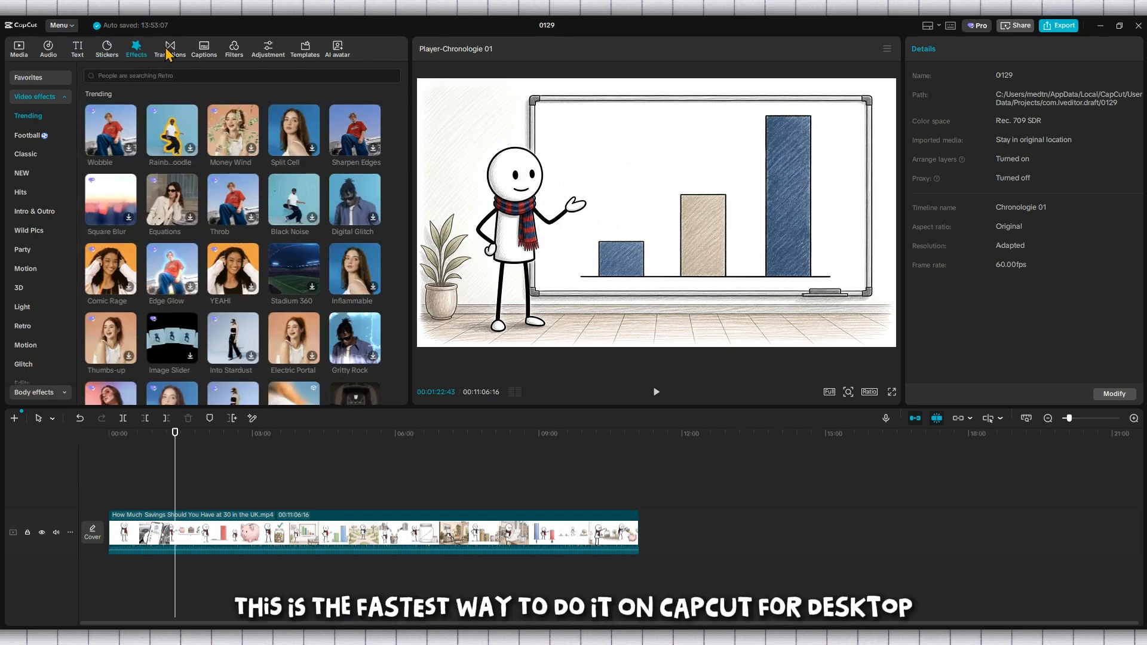
click(168, 53)
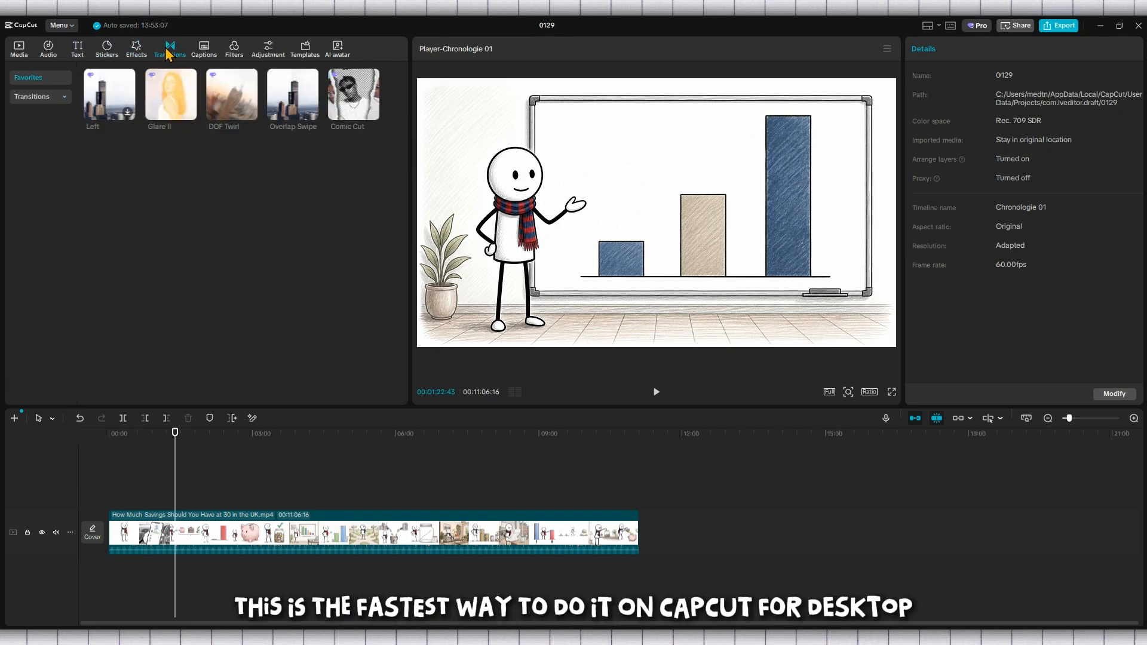
click(206, 52)
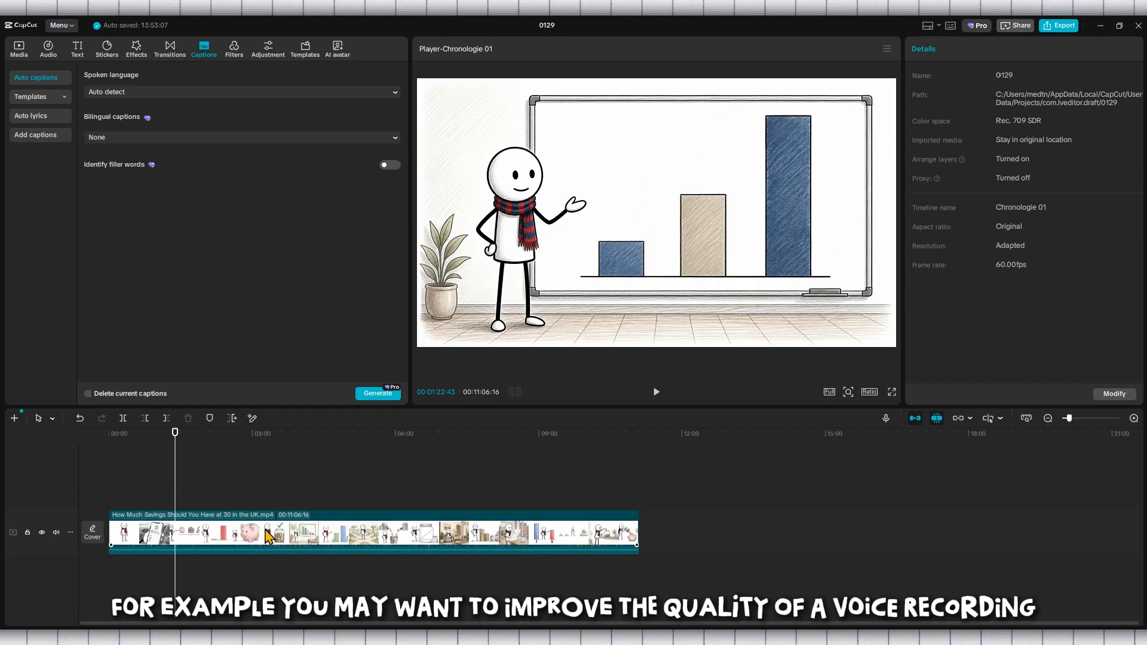
Step: Select the savings video clip and move it down onto the main video track
scroll(267, 536, up, 2)
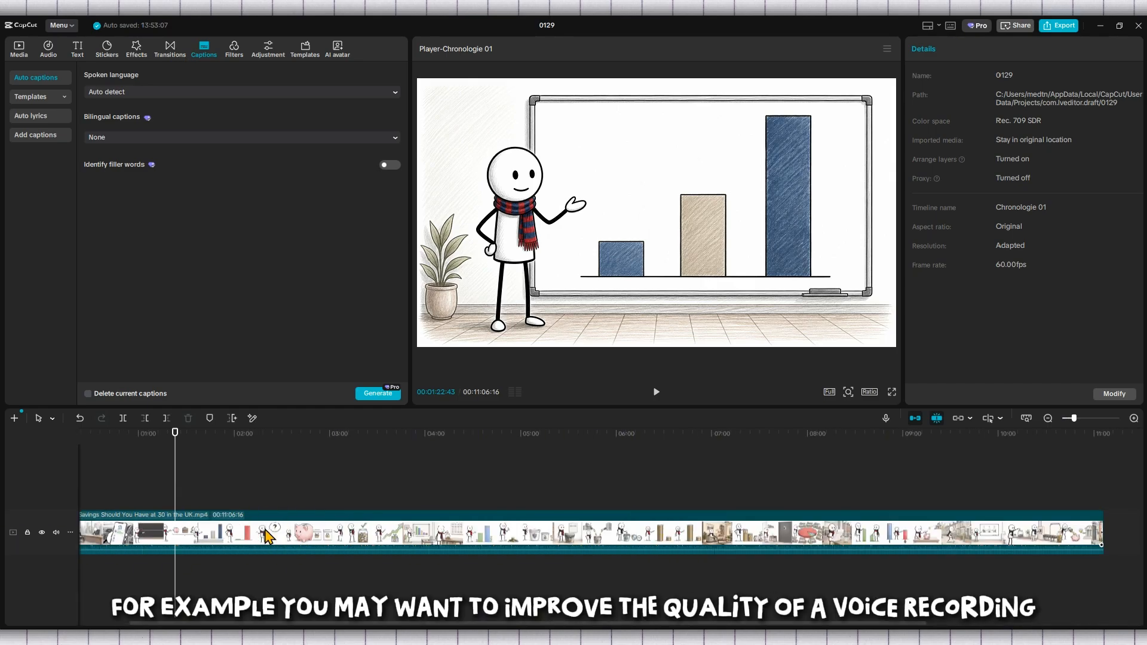
scroll(267, 536, down, 2)
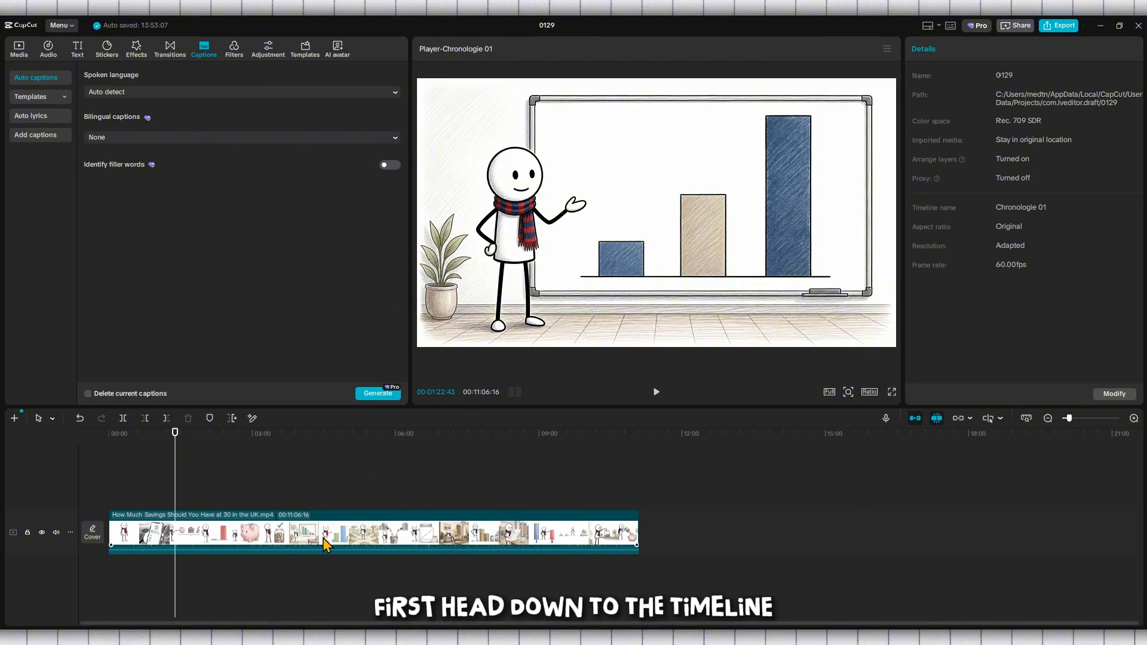
drag(348, 535, 478, 537)
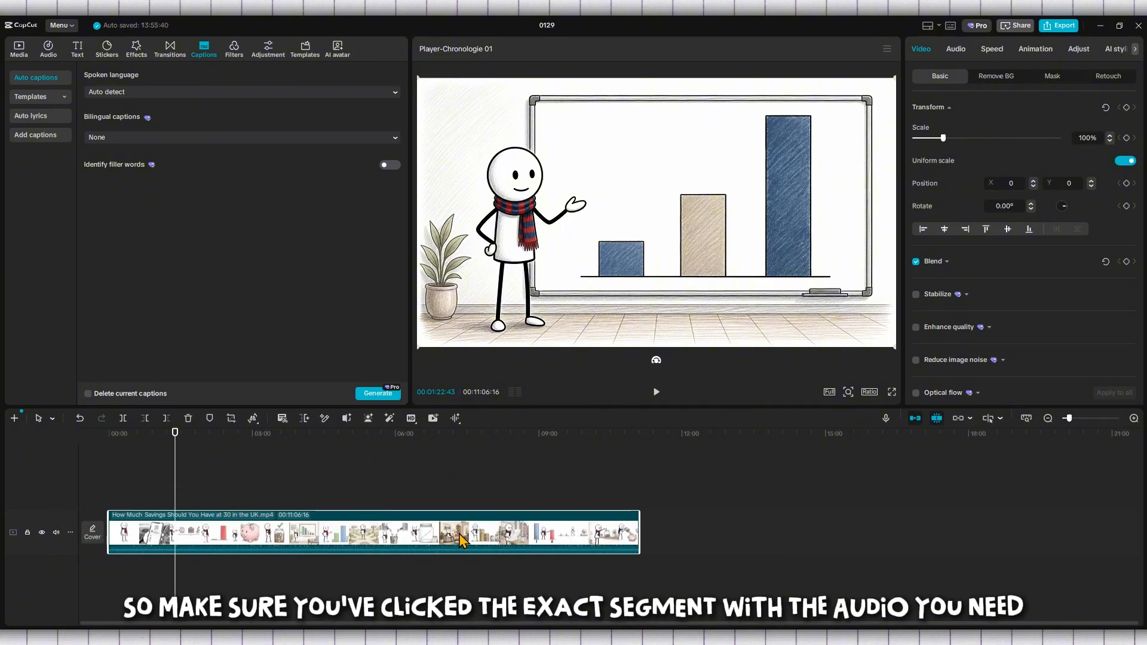
scroll(449, 529, up, 2)
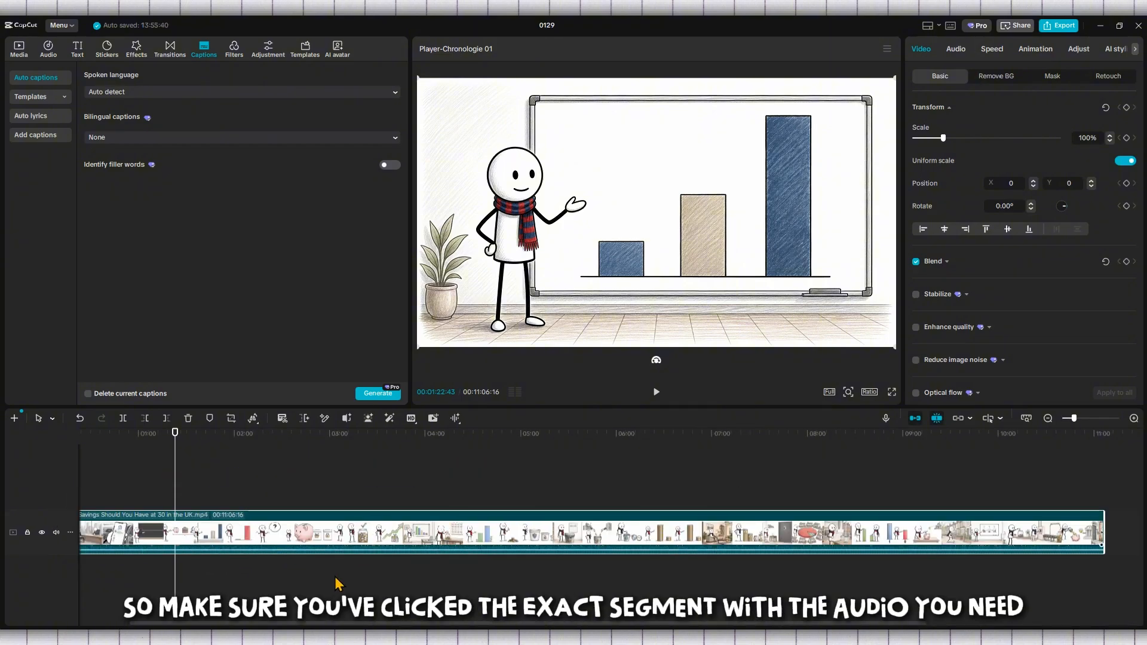
drag(326, 626, 280, 625)
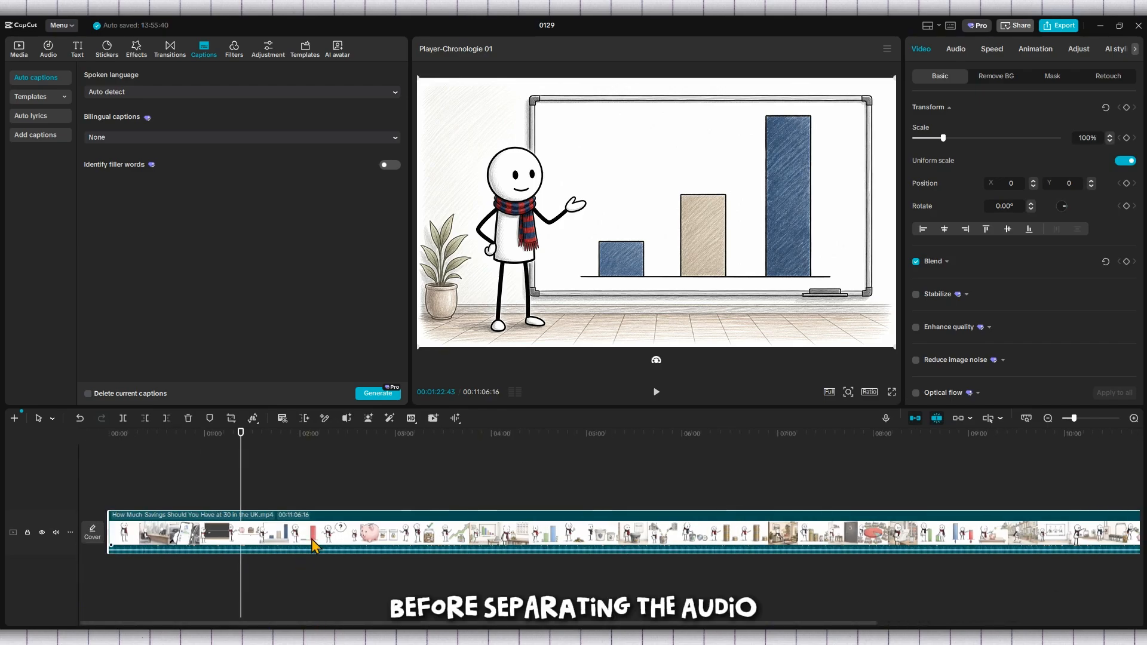
scroll(317, 543, down, 2)
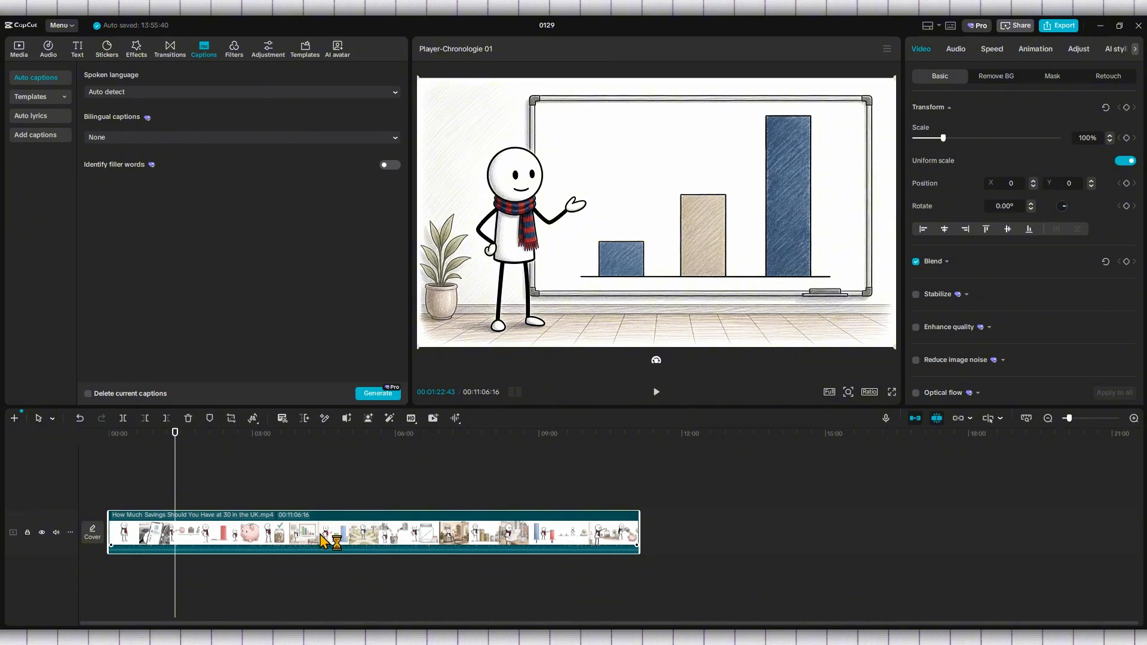
Step: Bring up the video clip's right-click menu showing the Extract audio option
right_click(322, 537)
click(264, 543)
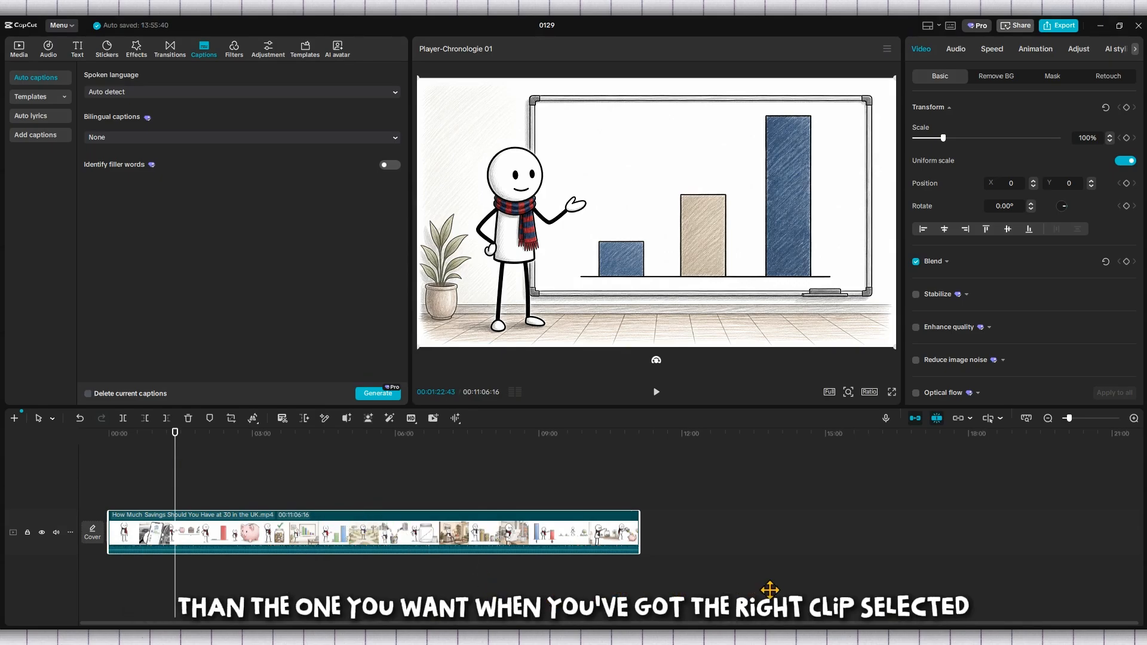
right_click(371, 544)
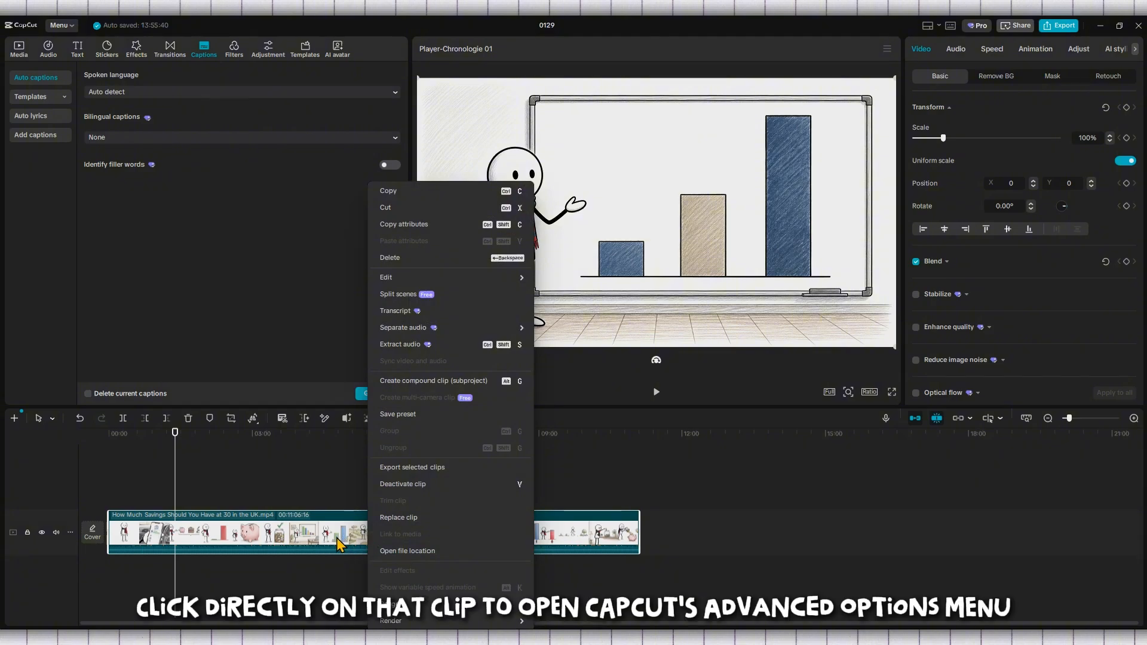
click(315, 544)
right_click(377, 533)
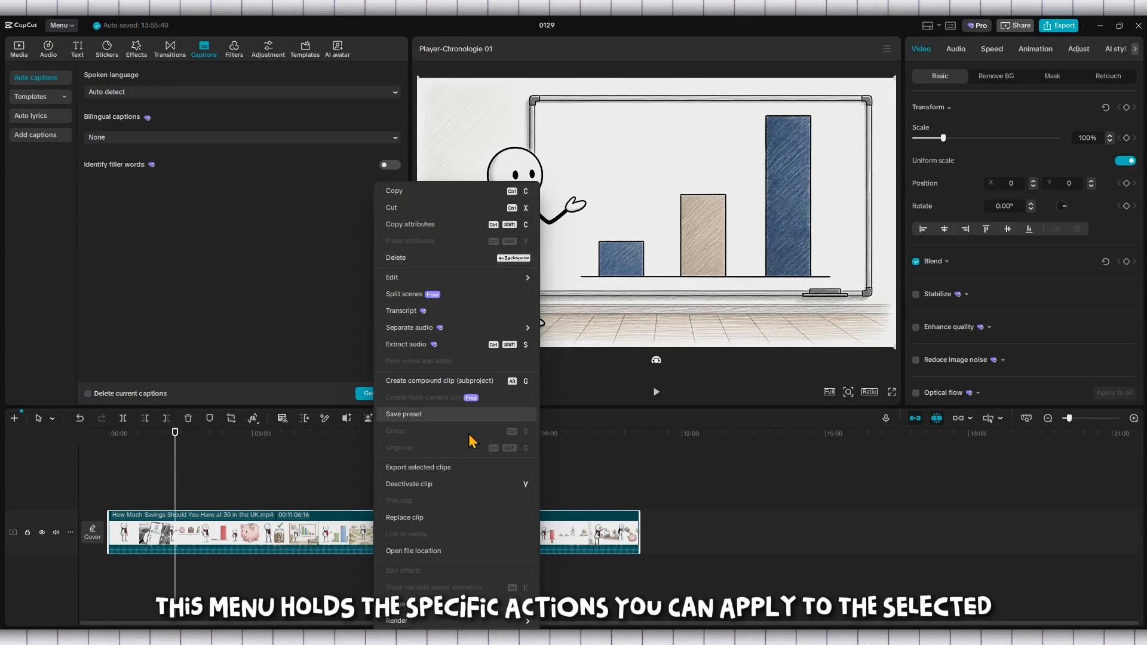
mouse_move(467, 623)
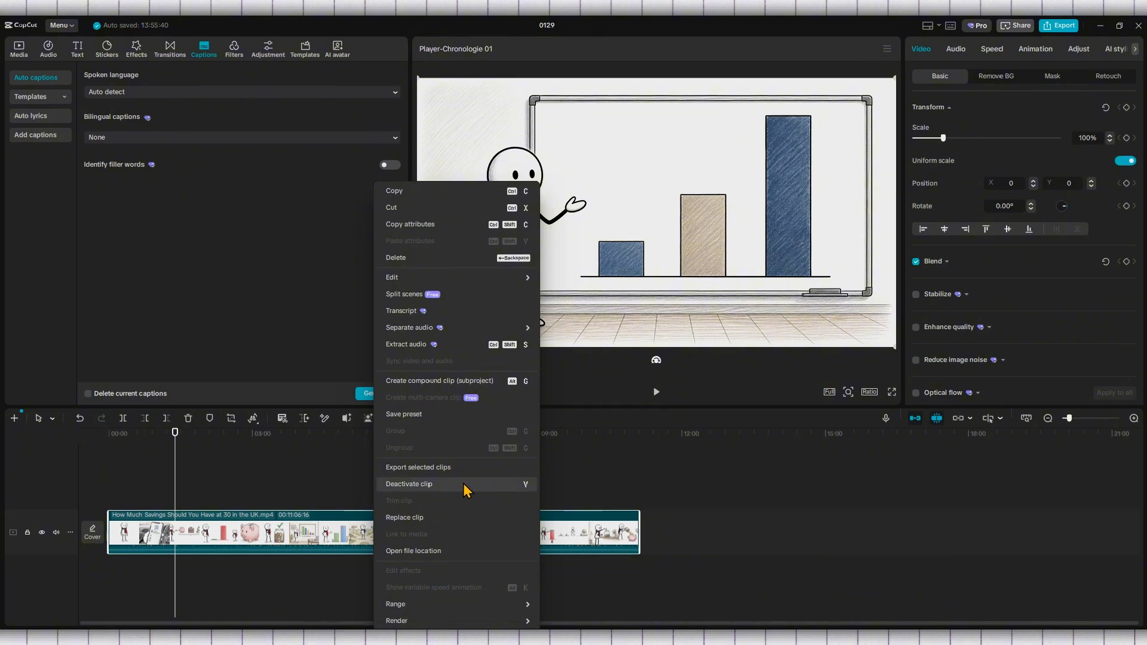
Step: Extract the clip's audio onto its own track, keeping the video on its track
click(410, 349)
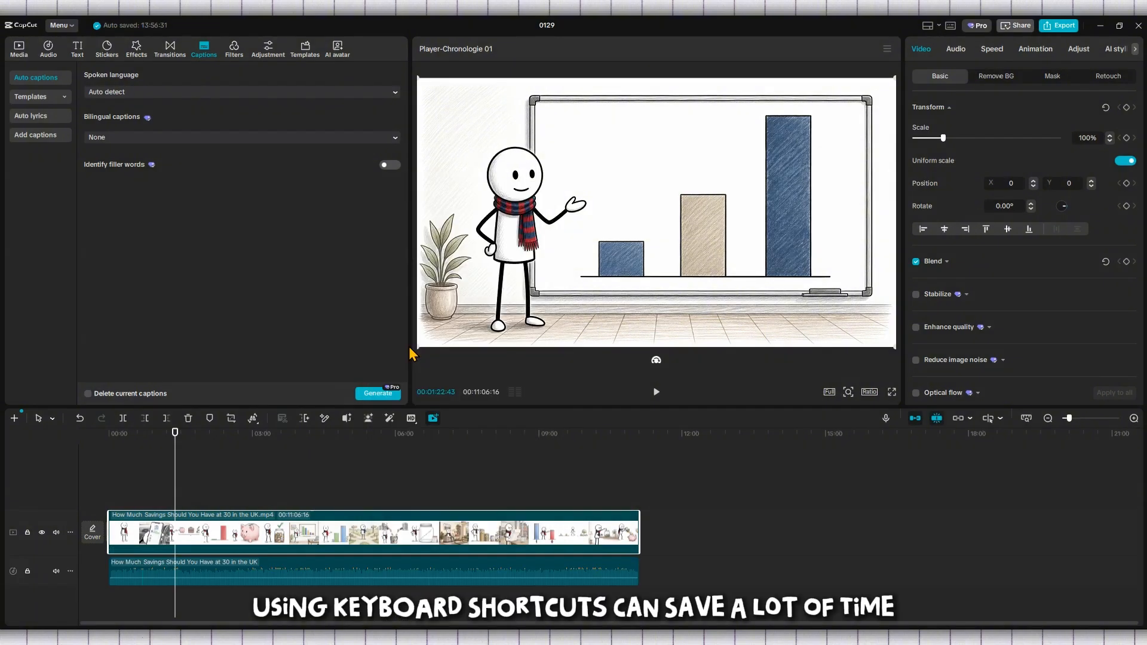
click(329, 573)
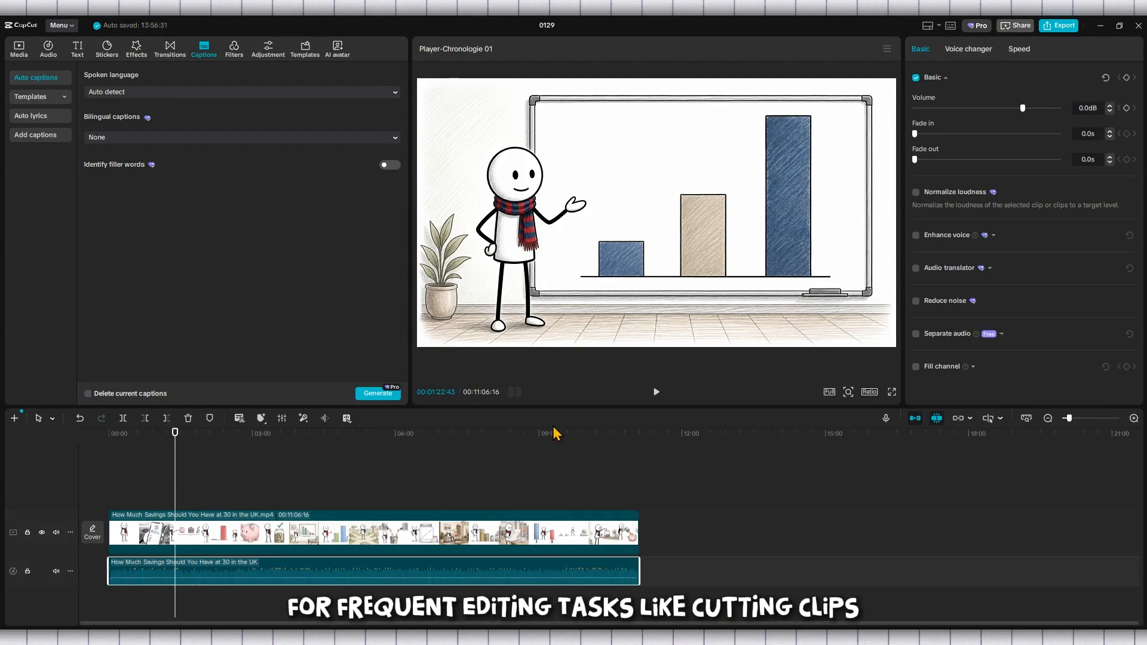
click(356, 525)
drag(353, 516, 354, 527)
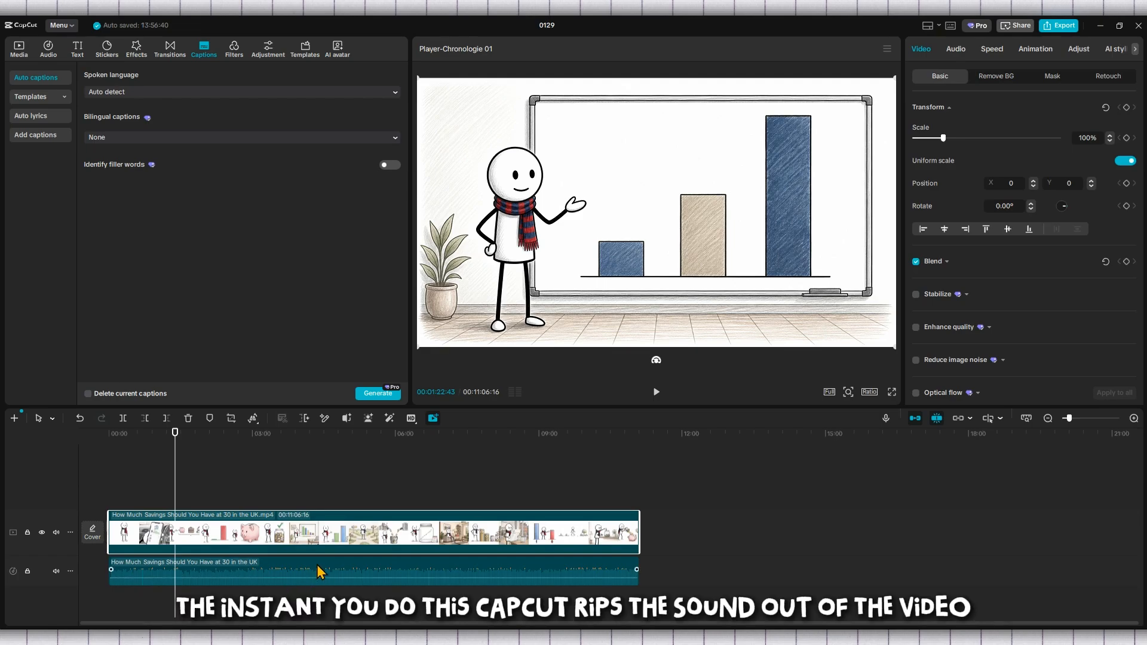
Step: Align the extracted audio clip so it starts at 00:00 beneath the video
drag(316, 573, 579, 565)
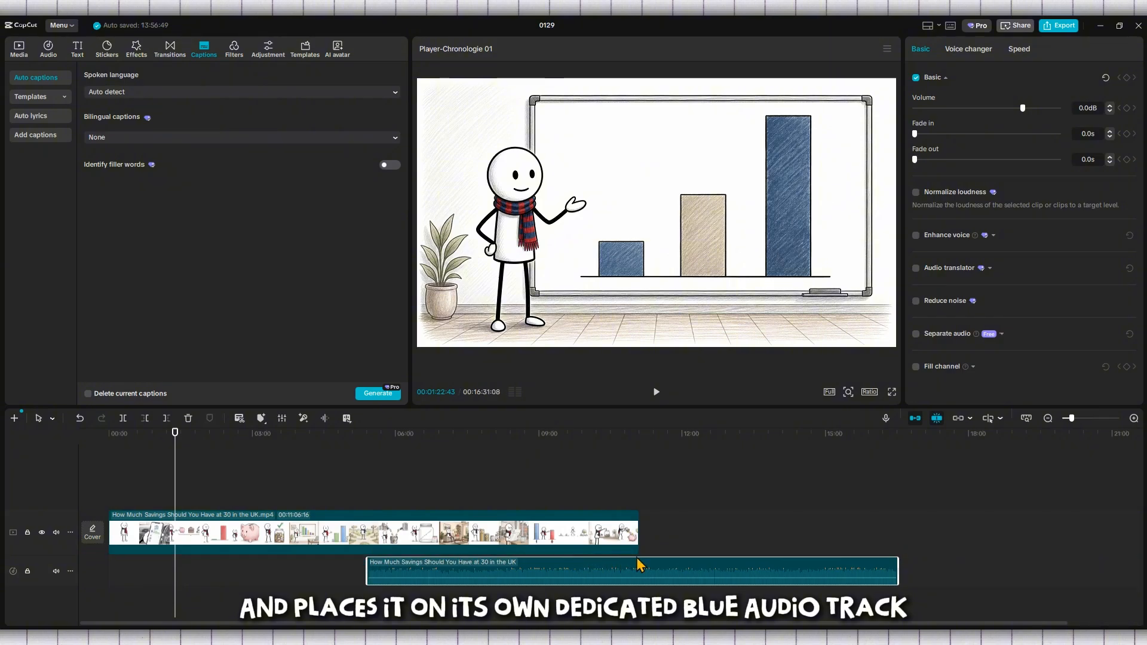
mouse_move(668, 569)
mouse_down()
mouse_move(353, 582)
mouse_move(647, 570)
mouse_up()
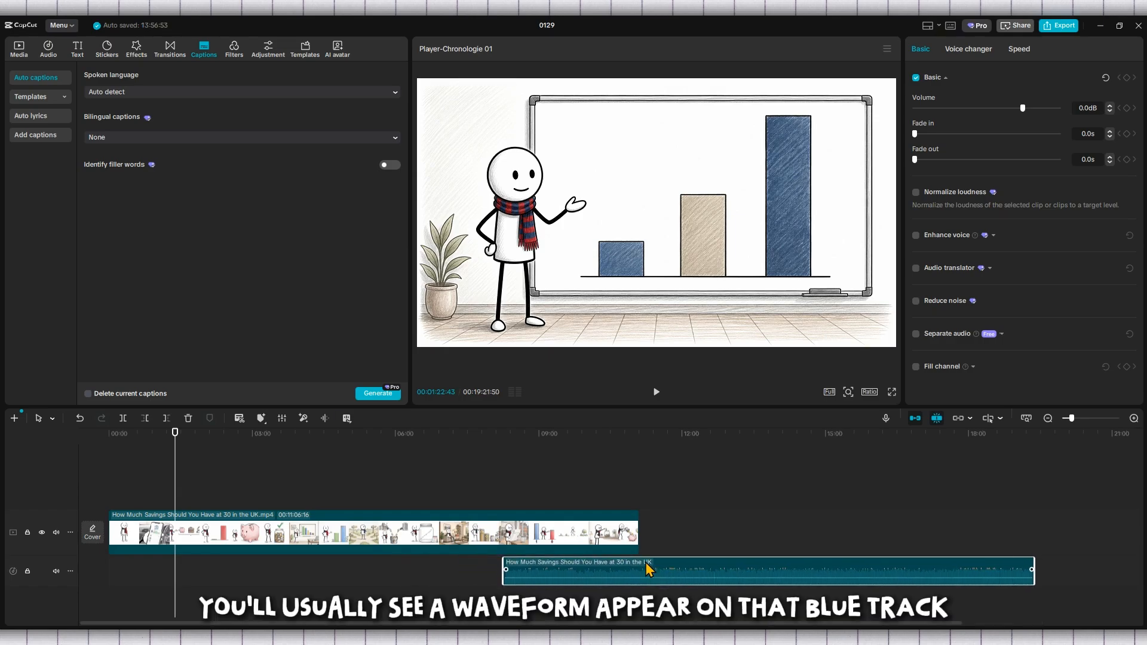
drag(734, 566, 310, 566)
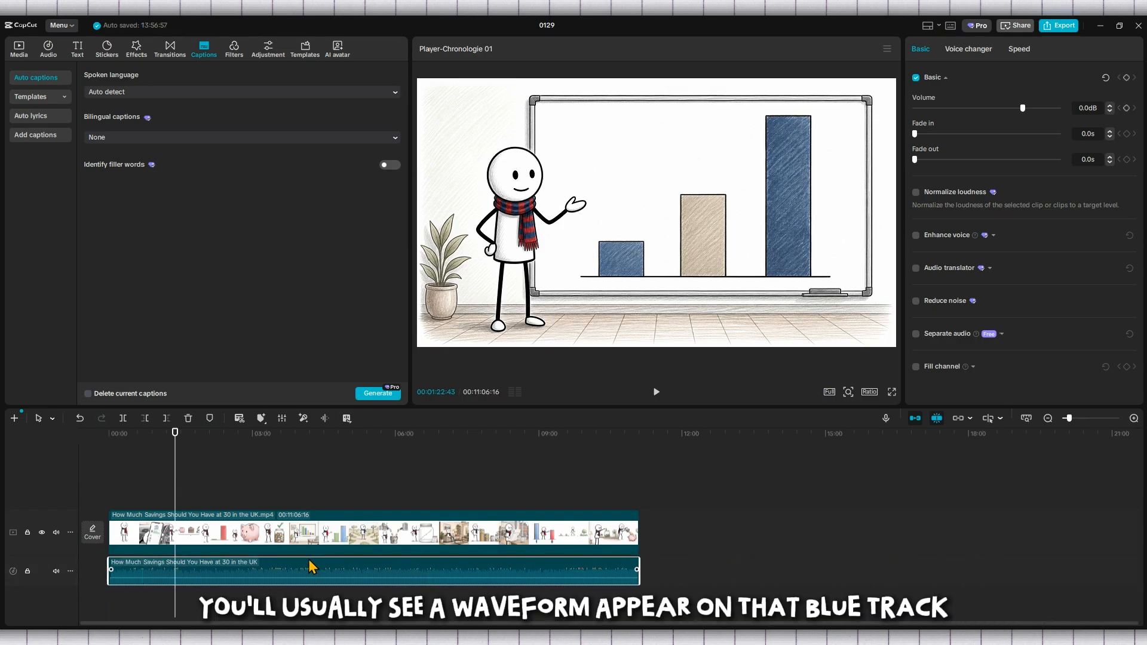
Step: Select the extracted audio clip and nudge it into line with the video
click(612, 597)
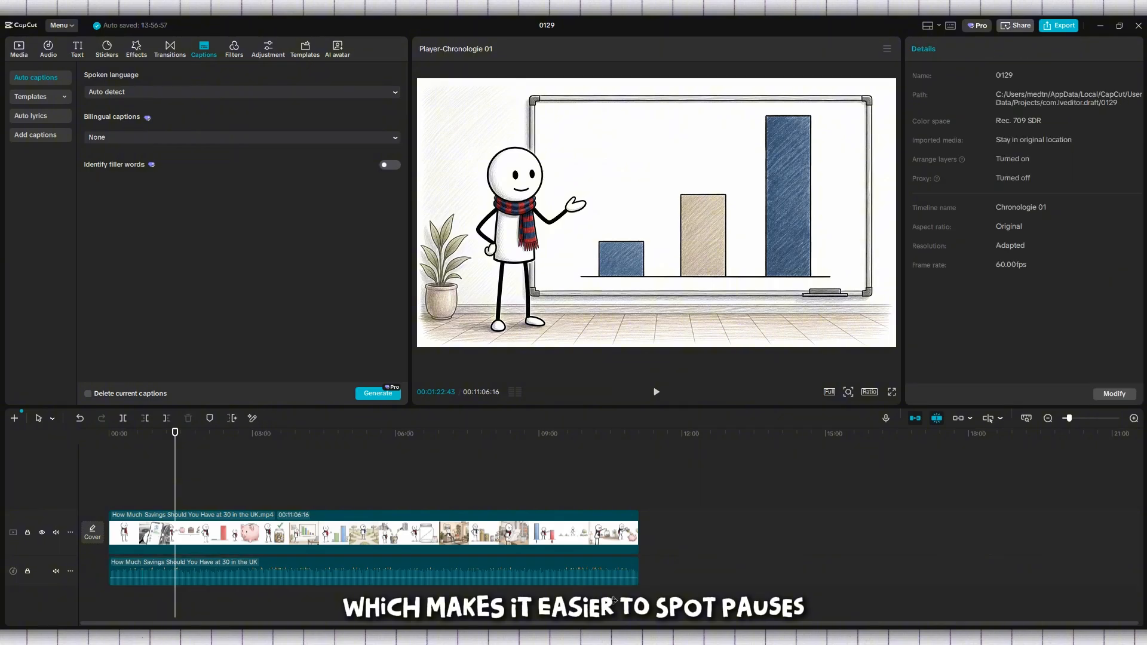
click(576, 575)
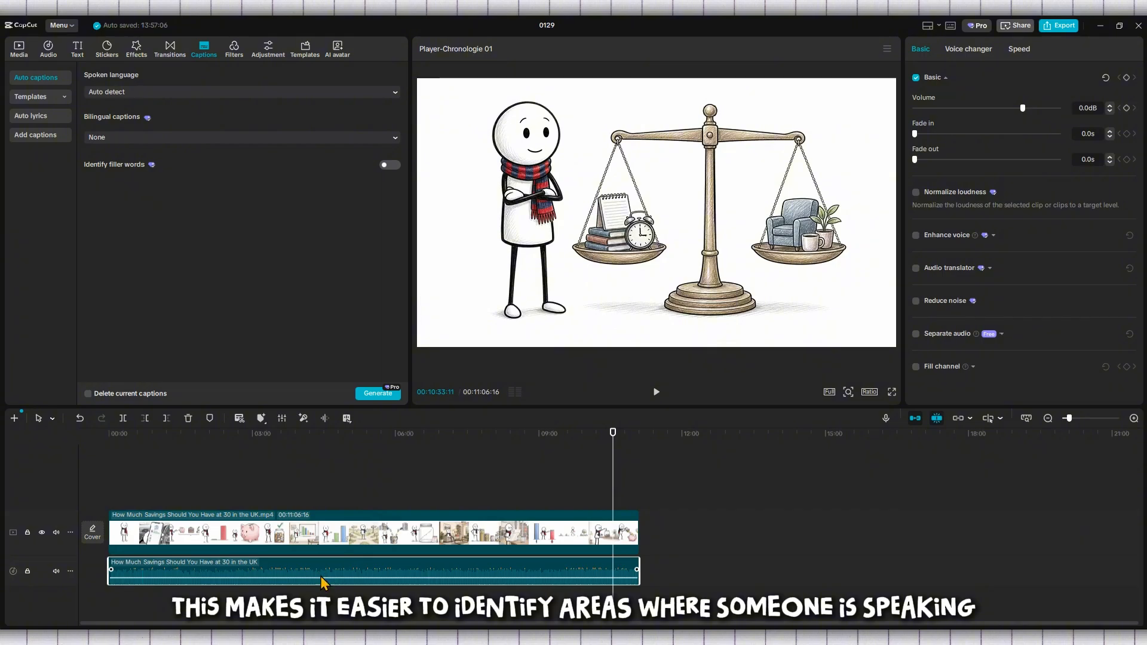
mouse_move(299, 573)
mouse_down()
mouse_move(505, 573)
mouse_move(291, 573)
mouse_up()
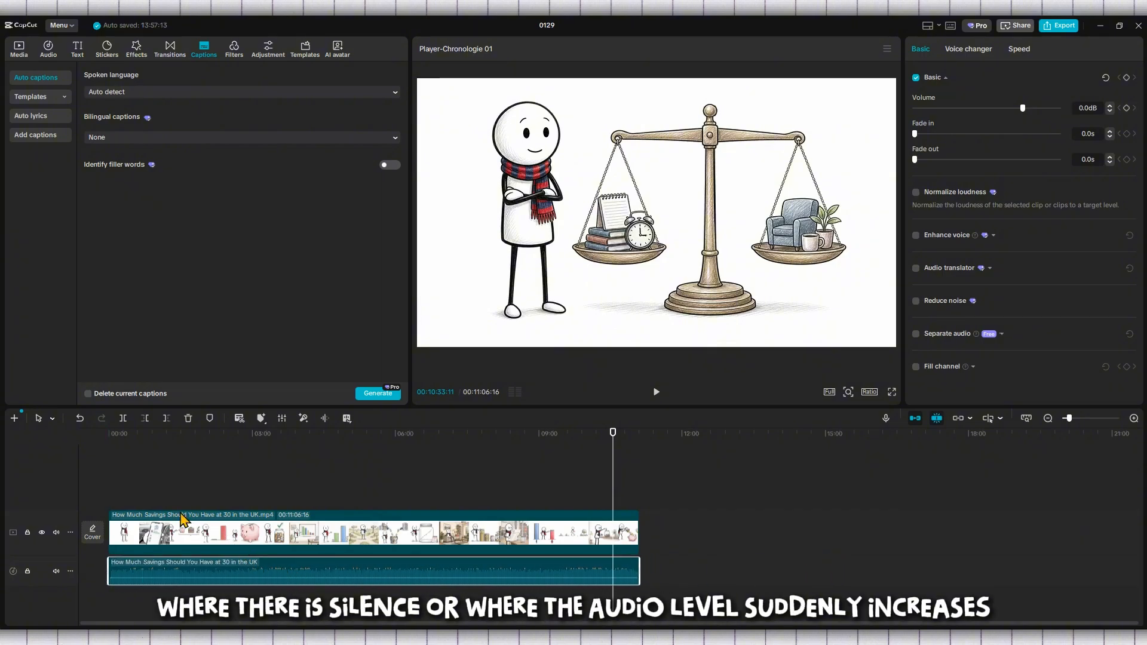
click(123, 485)
Step: Scrub near the start, then zoom out to show the full 11-minute video and audio
scroll(123, 484, up, 10)
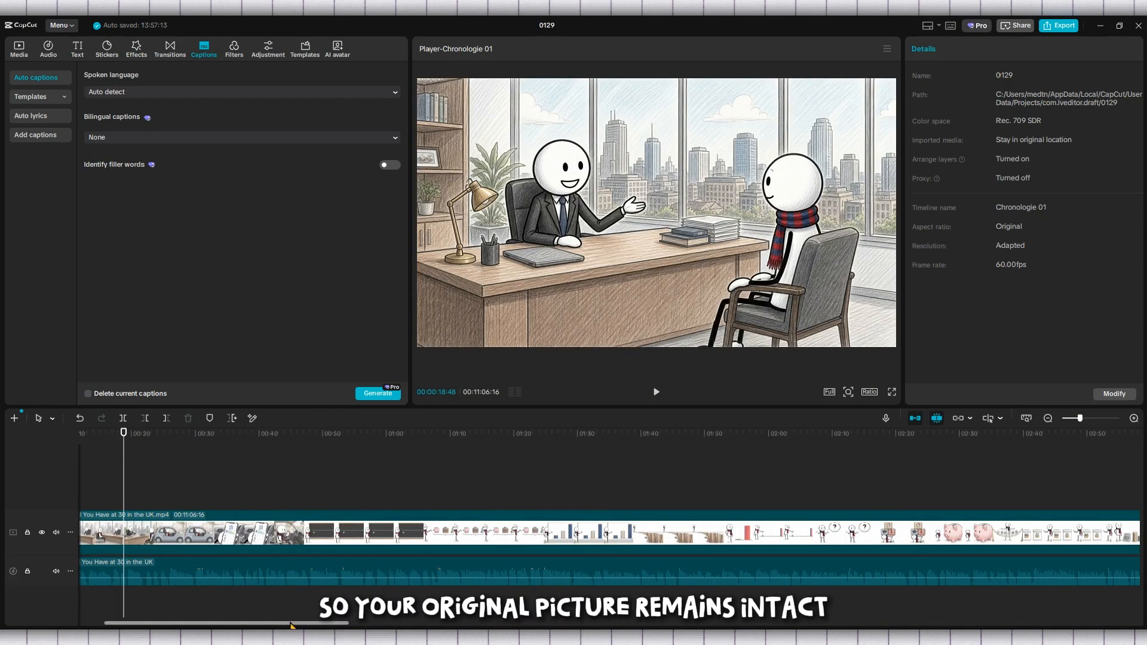
drag(289, 625, 264, 625)
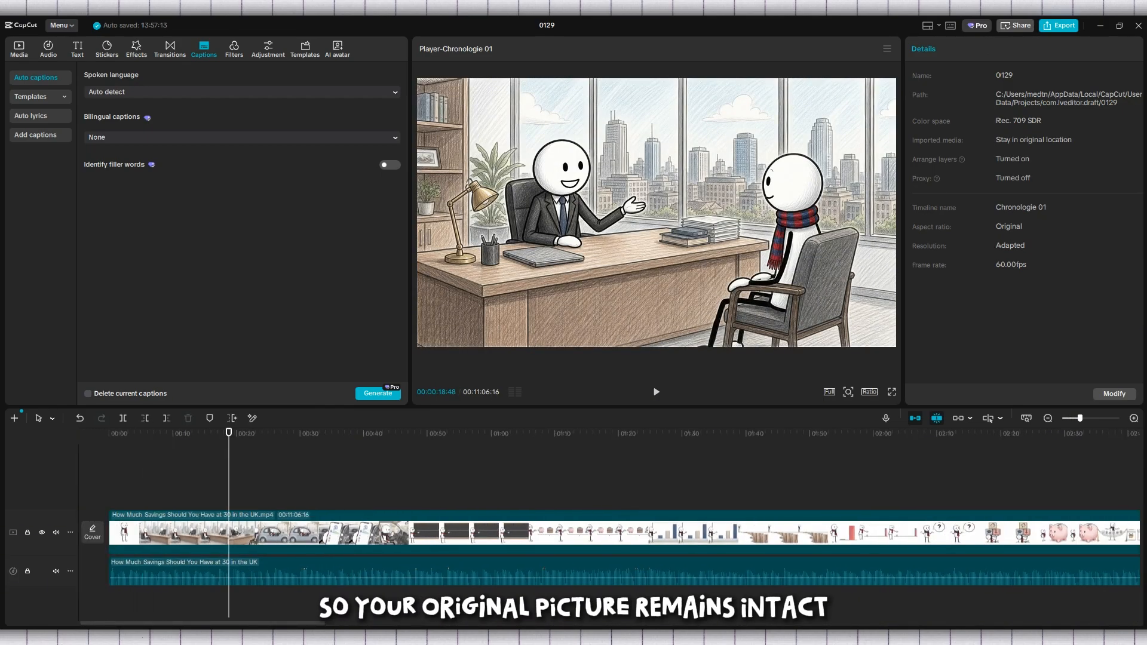
click(152, 483)
drag(152, 482, 285, 597)
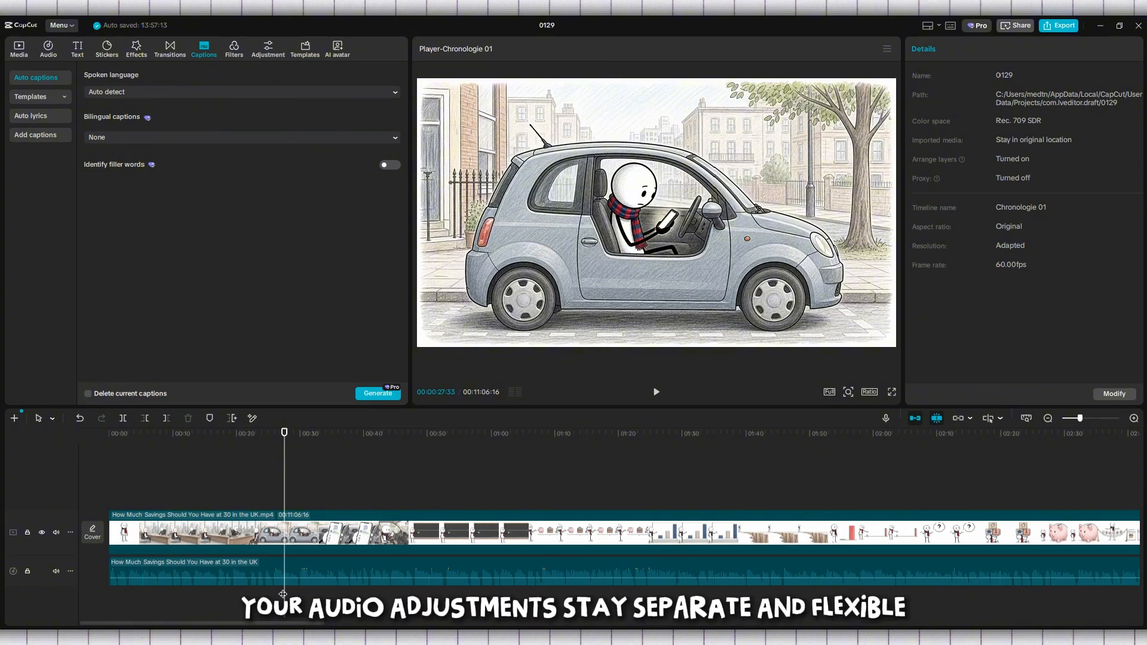
scroll(282, 594, down, 5)
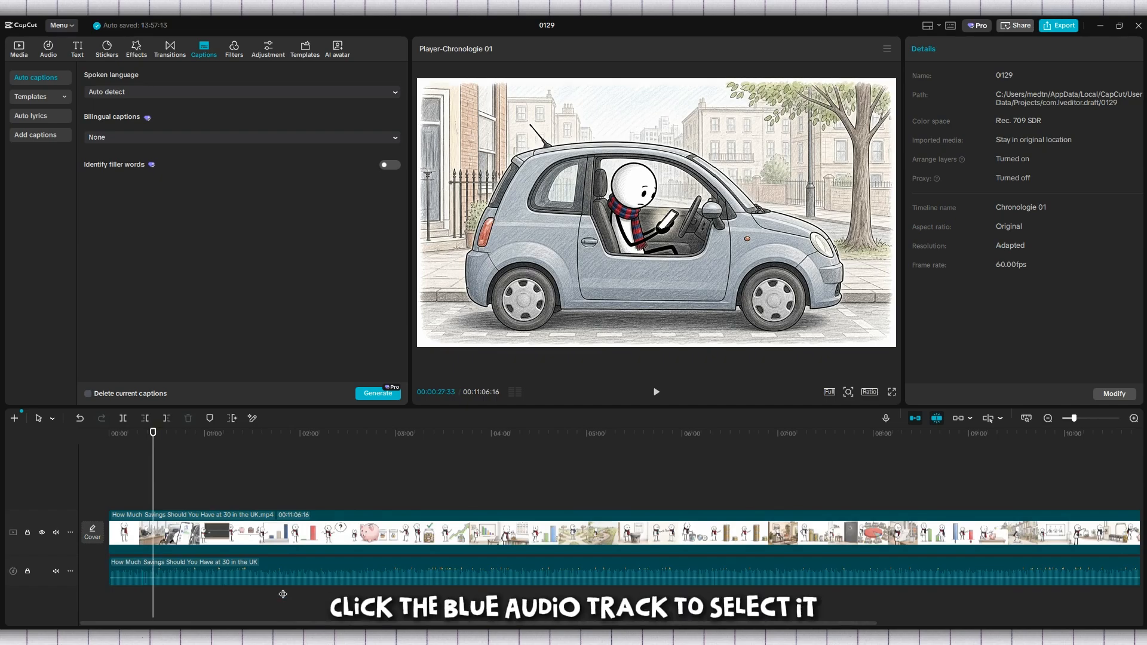
scroll(283, 594, down, 2)
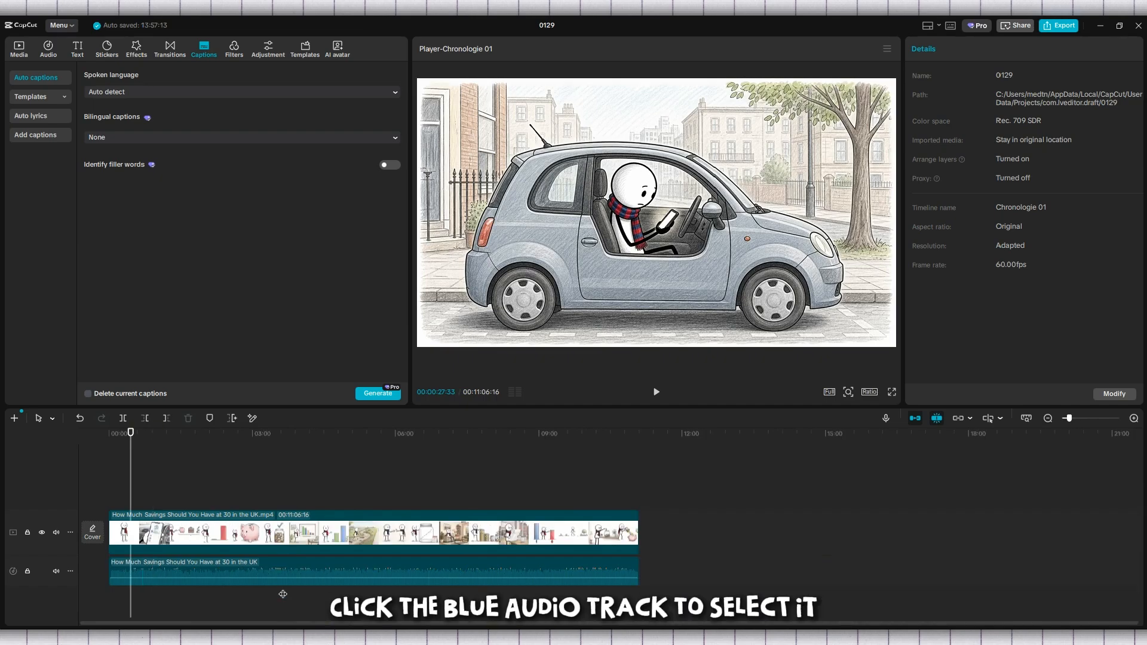
Step: Set the extracted audio's Fade in and Fade out to 3.0s, with volume kept at 0.0dB
click(288, 572)
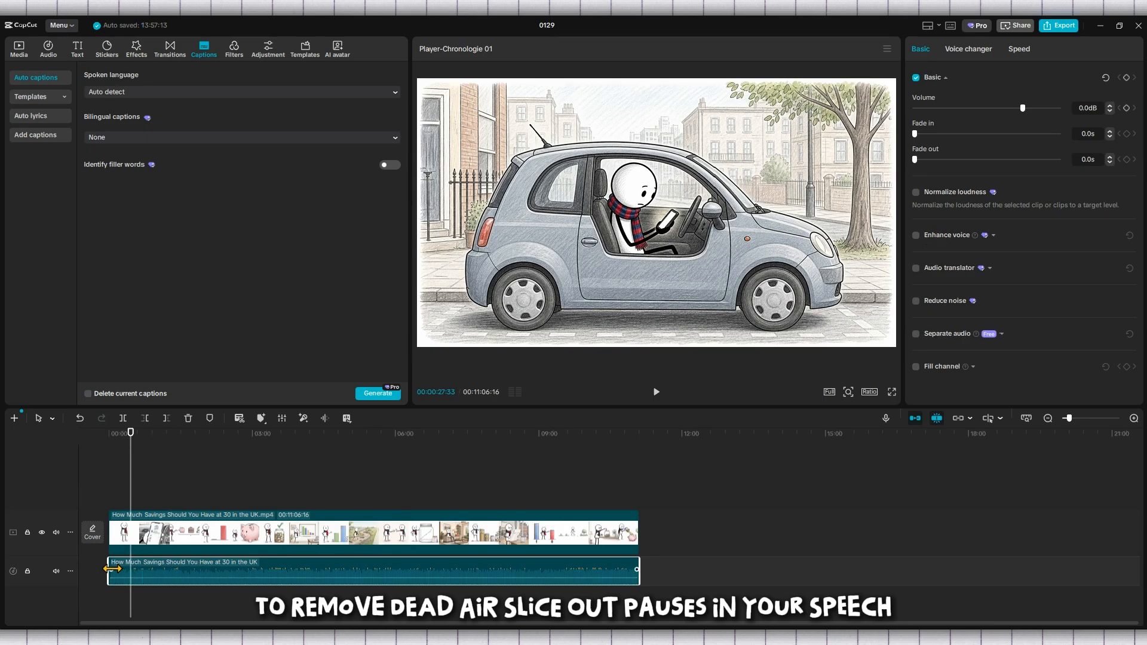
scroll(113, 568, up, 2)
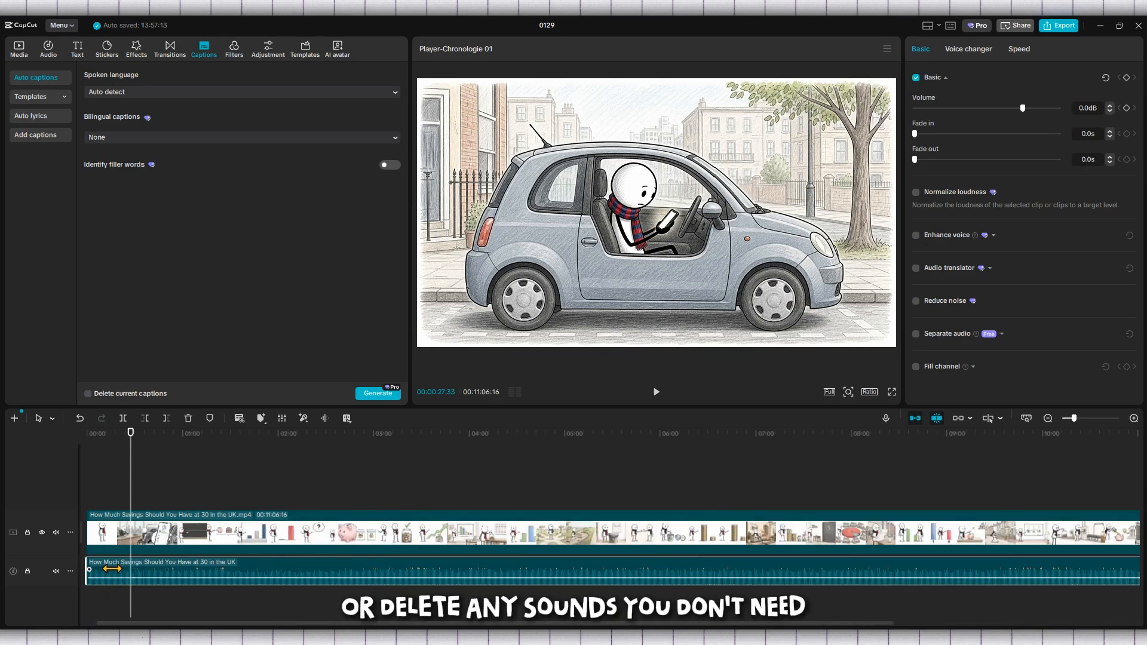
mouse_move(94, 574)
mouse_down()
mouse_move(119, 577)
mouse_move(96, 572)
mouse_up()
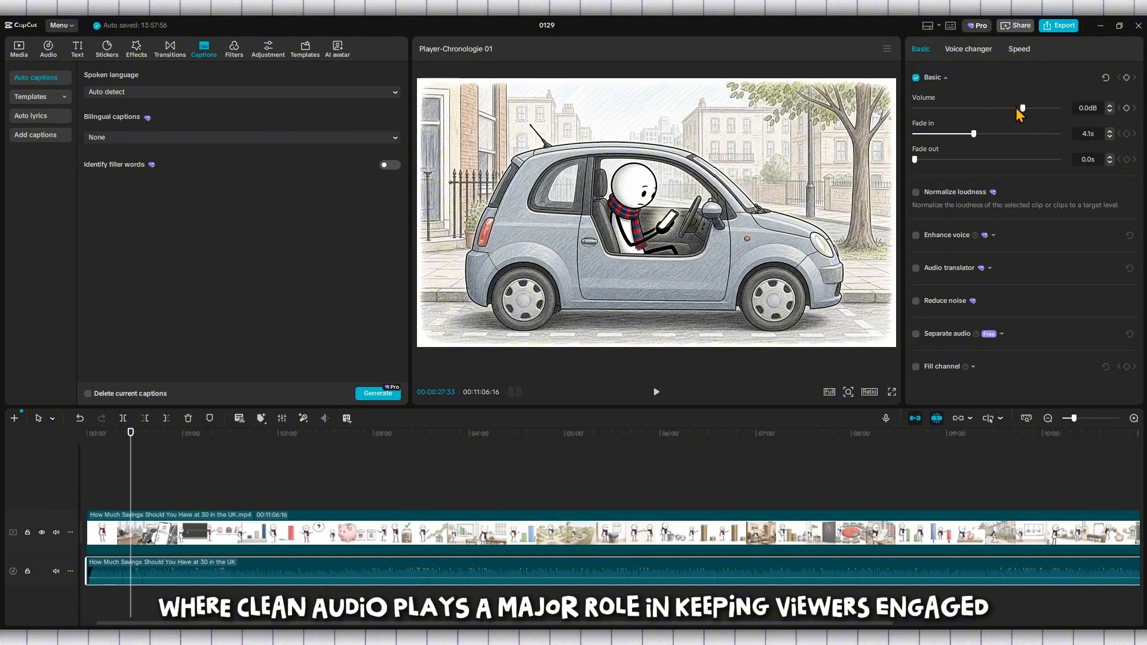
mouse_move(1023, 108)
mouse_down()
mouse_move(1005, 110)
mouse_move(1023, 117)
mouse_up()
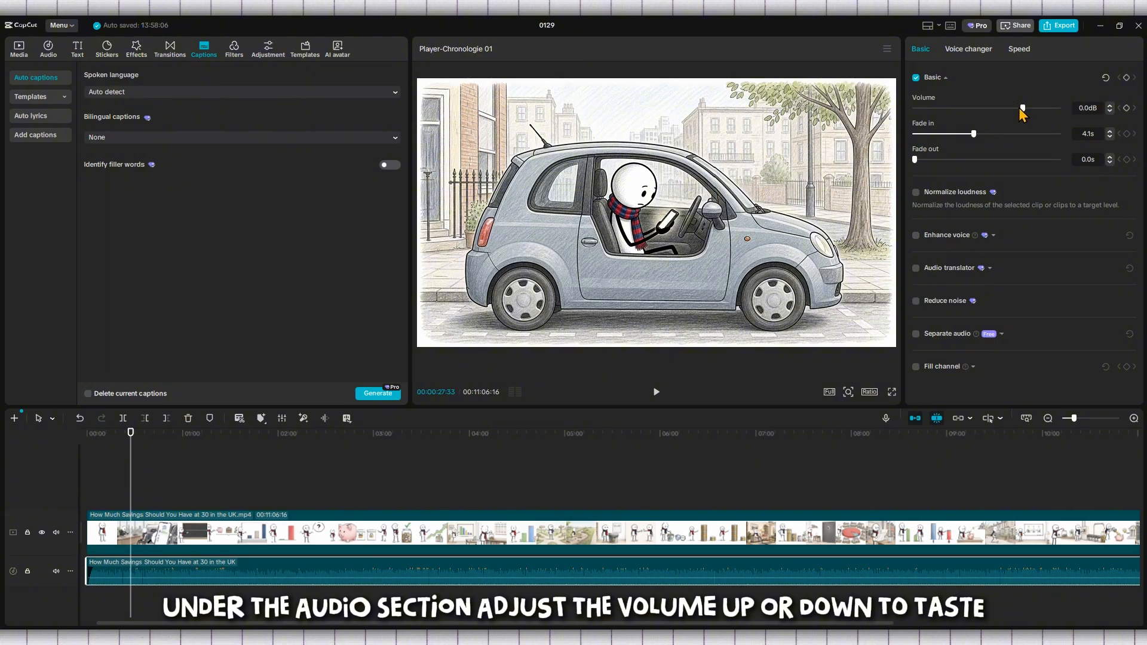
mouse_move(1023, 110)
mouse_down()
mouse_move(1012, 112)
mouse_move(1038, 115)
mouse_move(1000, 112)
mouse_move(1020, 122)
mouse_up()
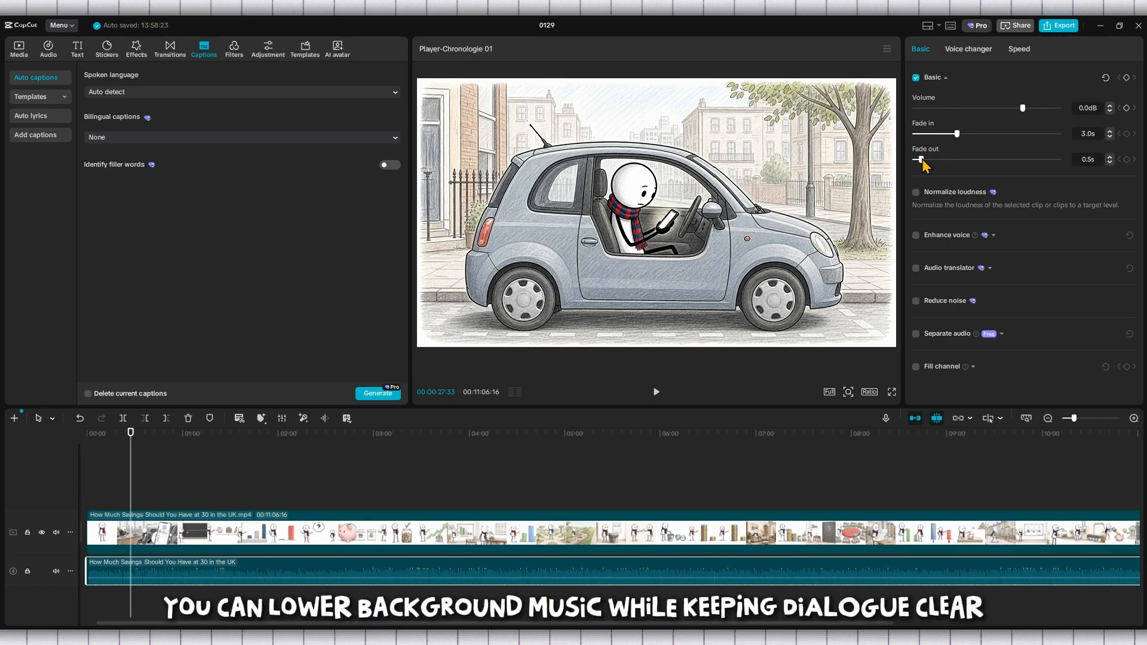
drag(928, 163, 958, 164)
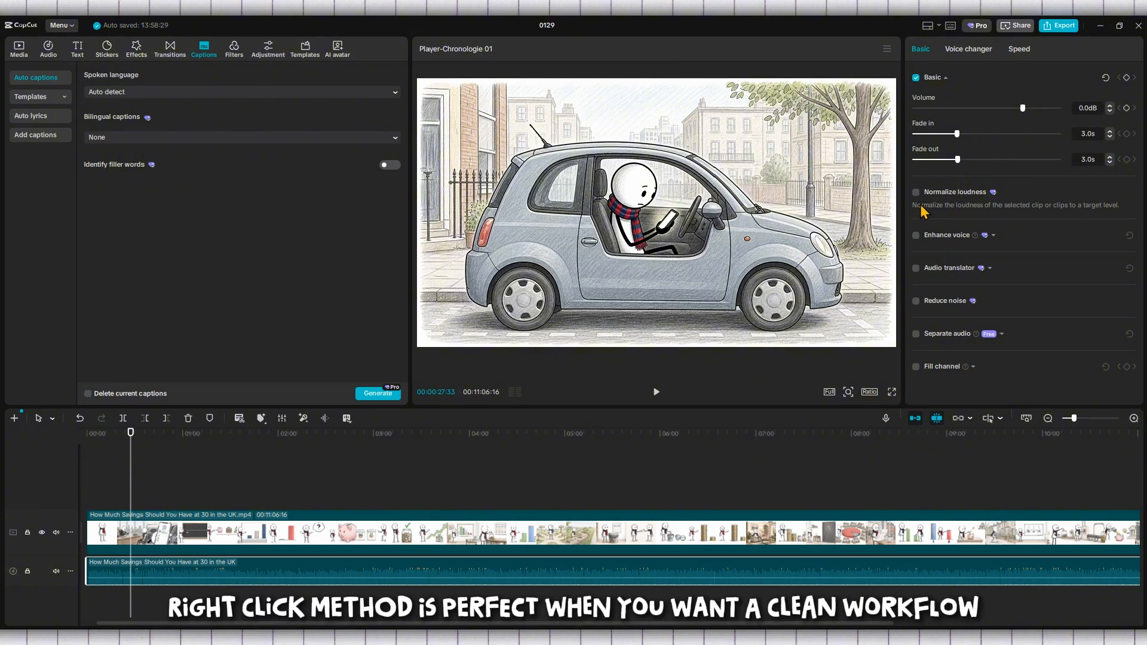
click(916, 236)
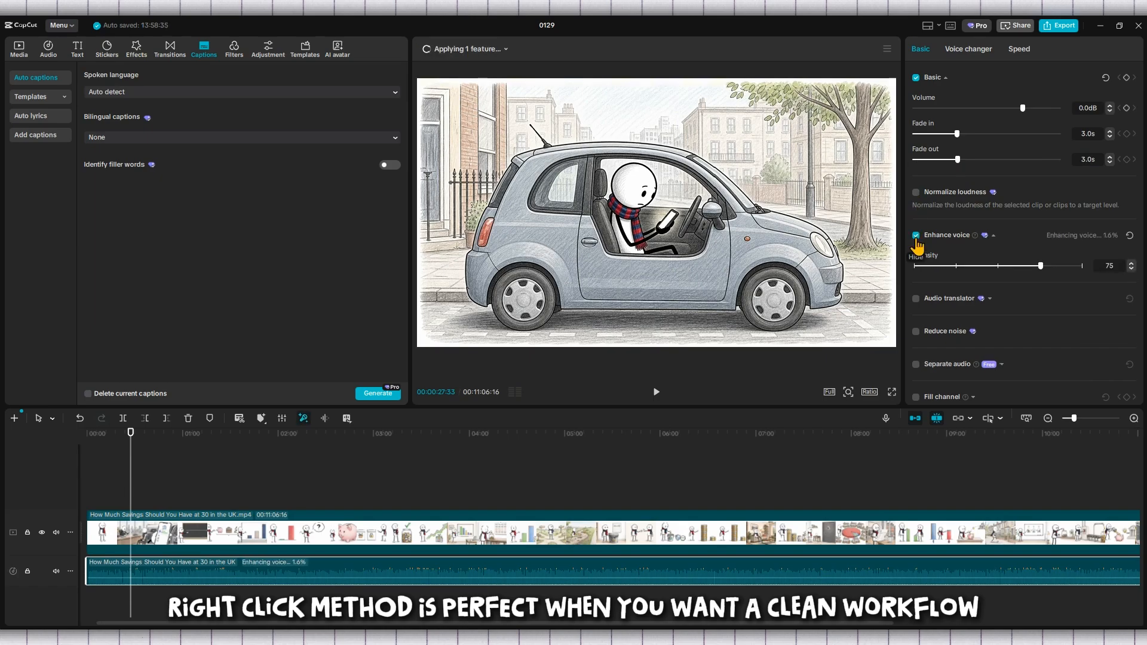
click(916, 235)
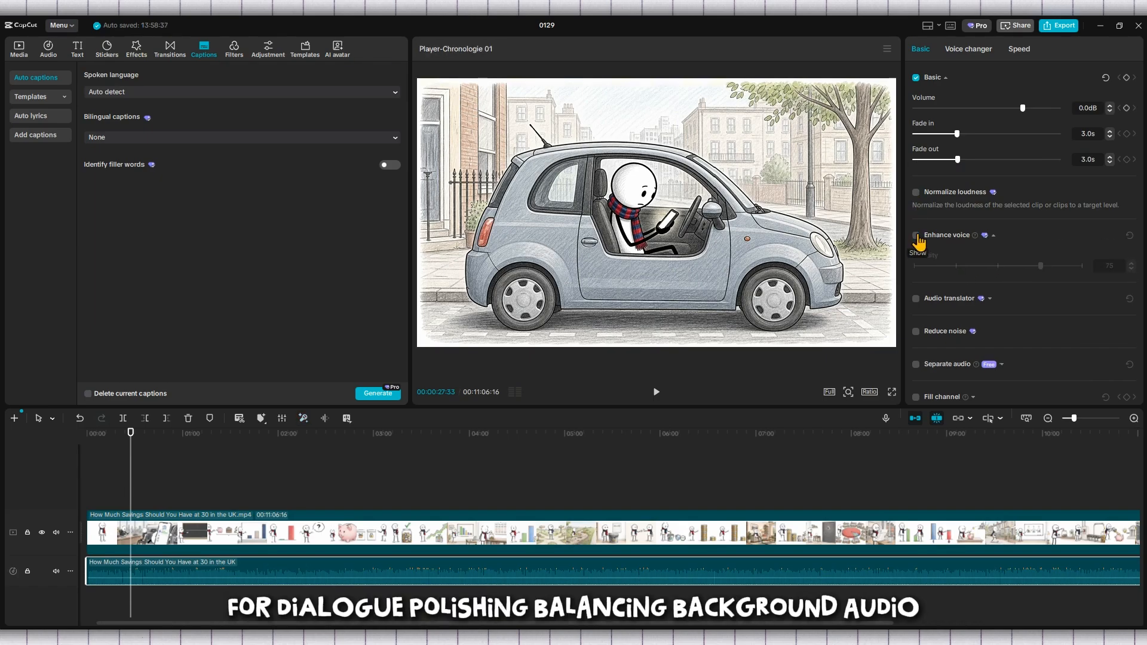
click(917, 194)
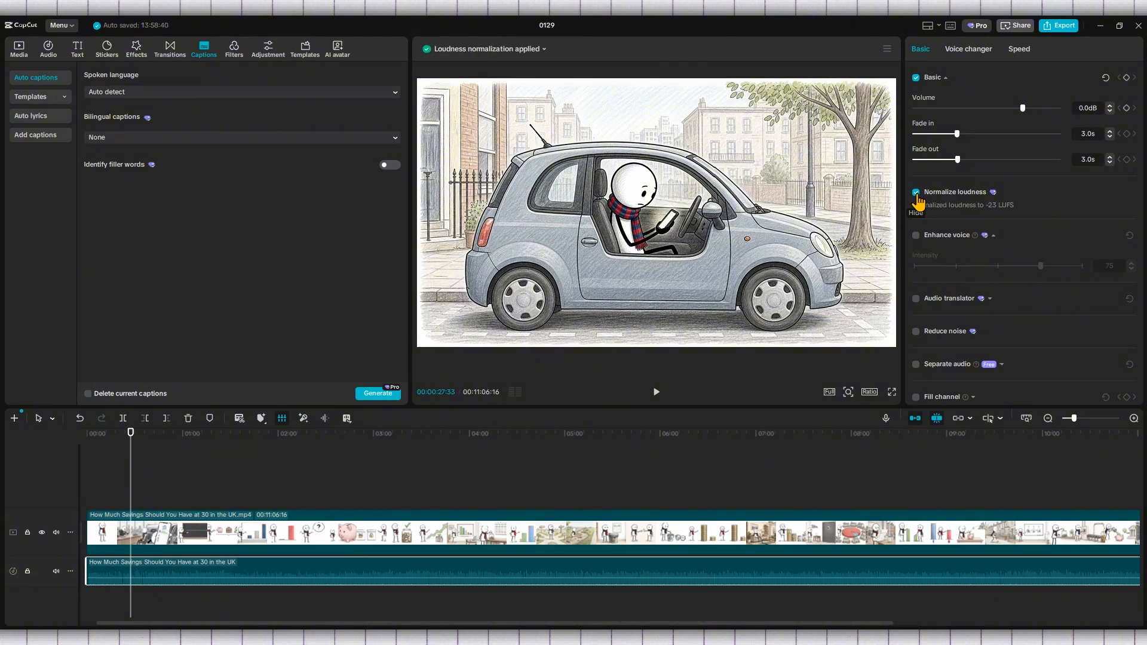
click(917, 194)
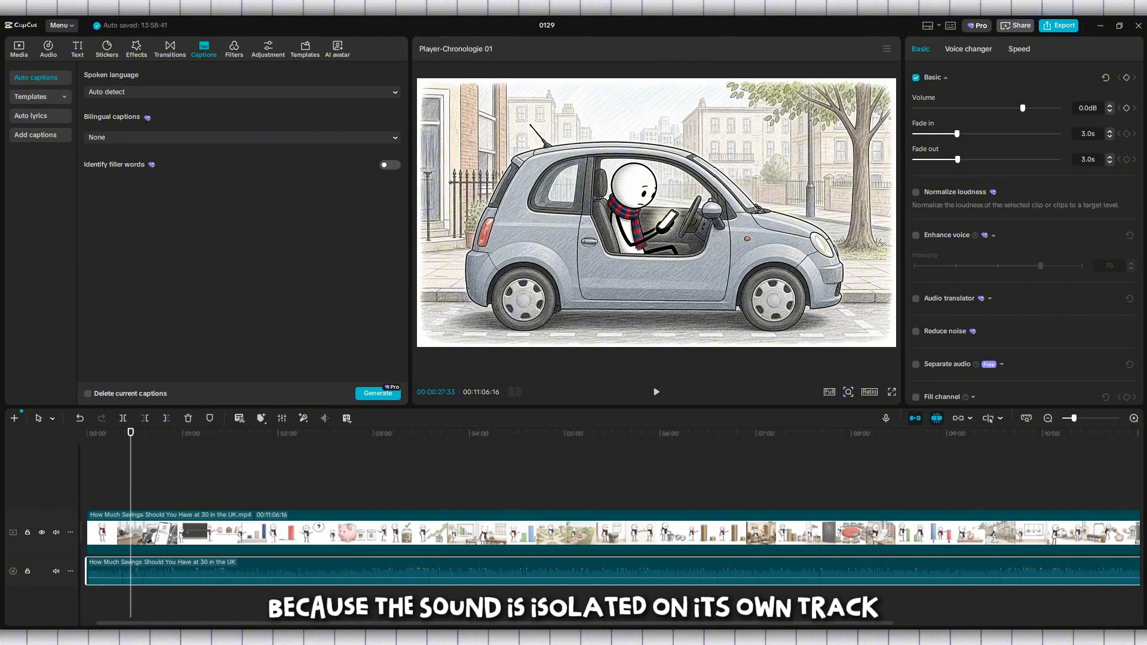
mouse_move(548, 638)
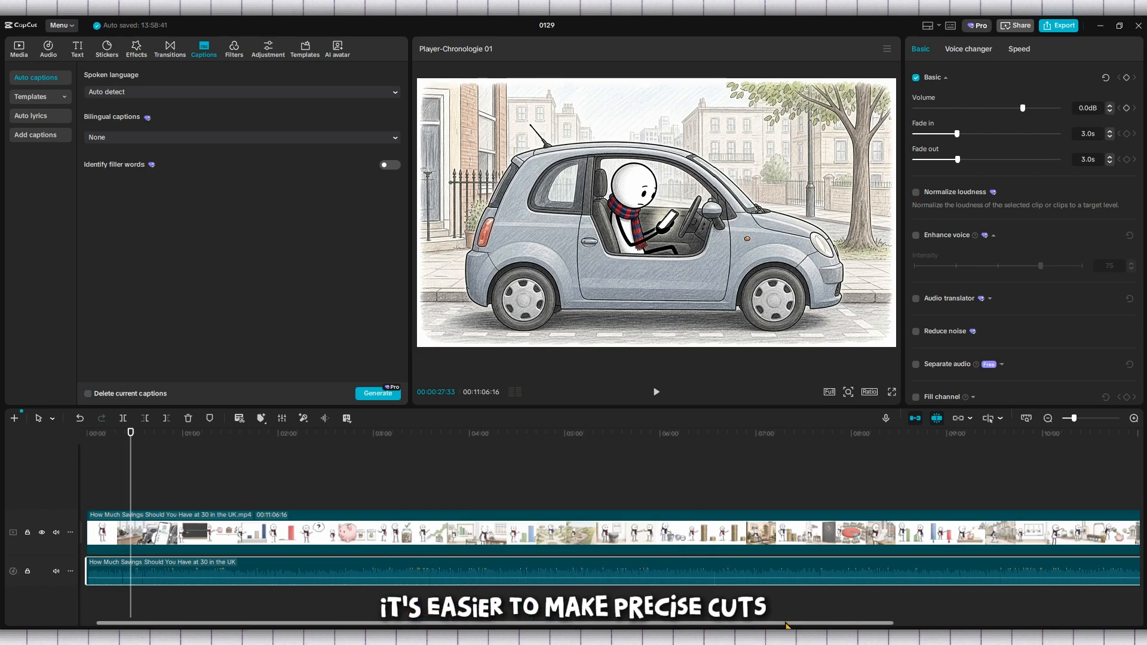
drag(787, 623, 734, 625)
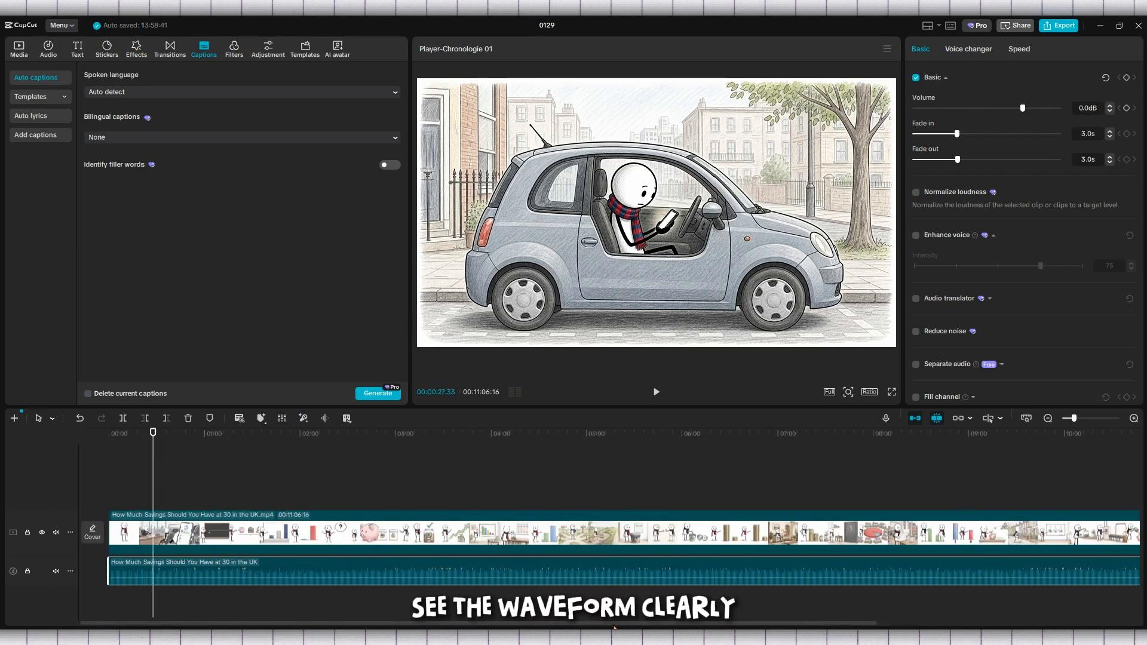
scroll(1018, 365, down, 1)
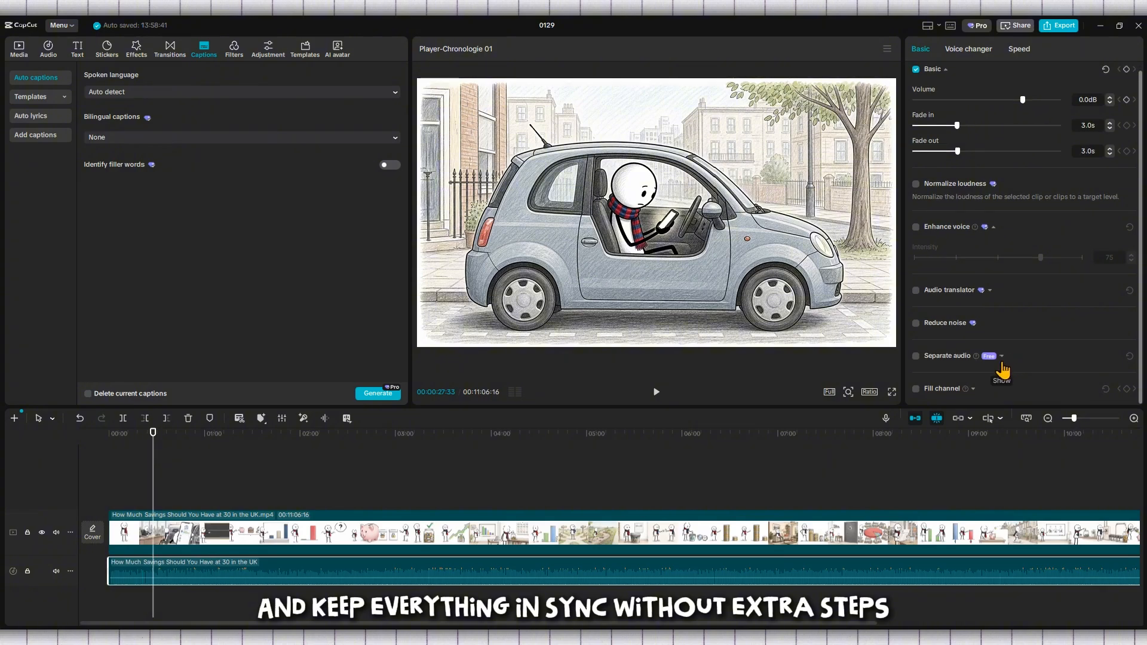
Step: Move the playhead to about 02:53, reselect the extracted audio, and show the FIFA music library
click(385, 556)
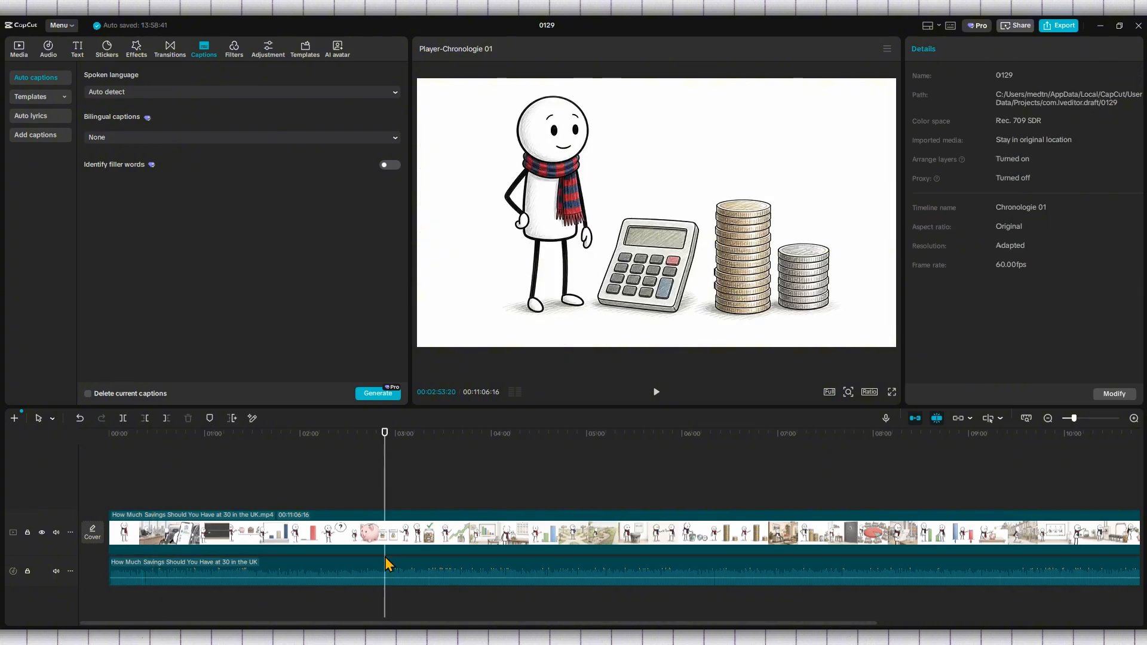
click(343, 576)
scroll(345, 577, down, 1)
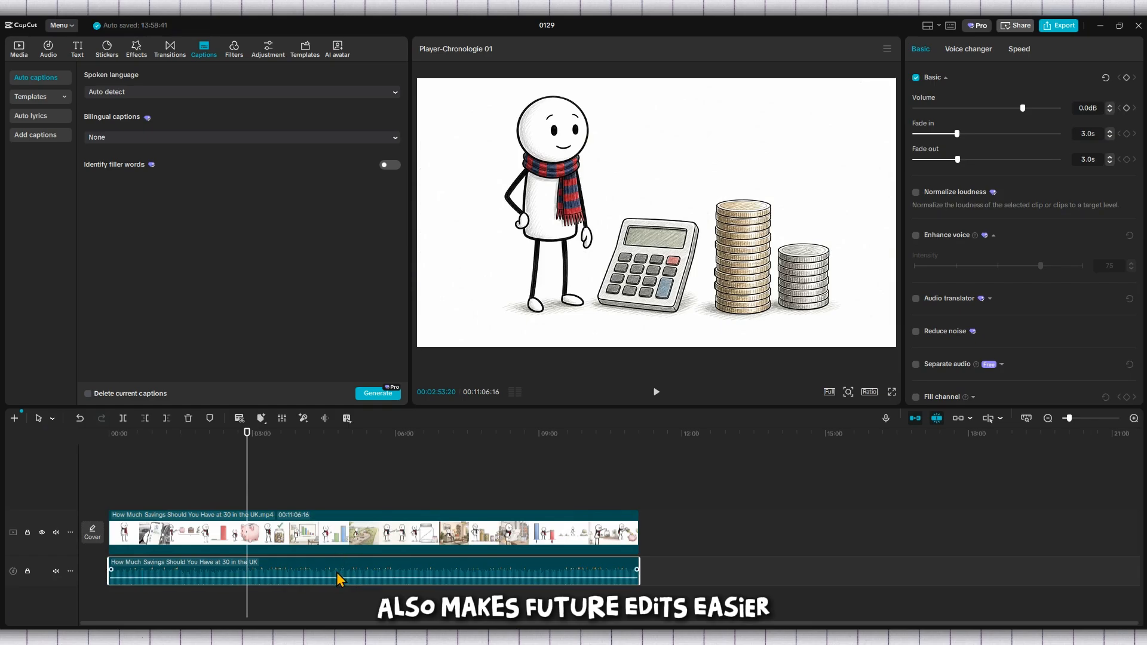
drag(341, 577, 311, 578)
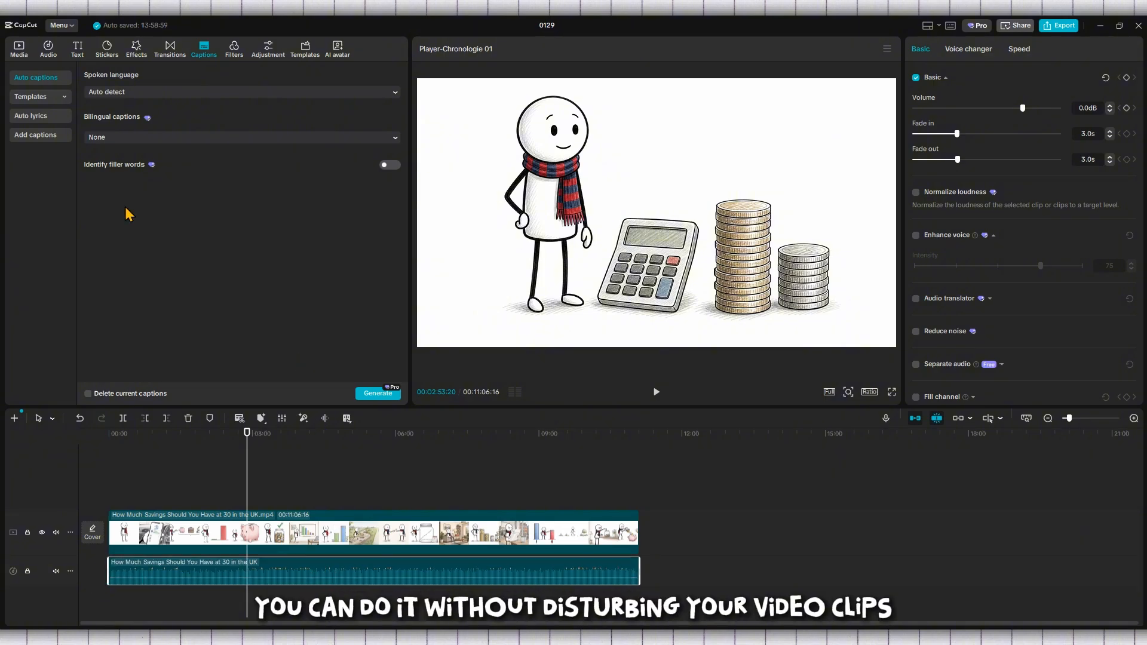
click(49, 49)
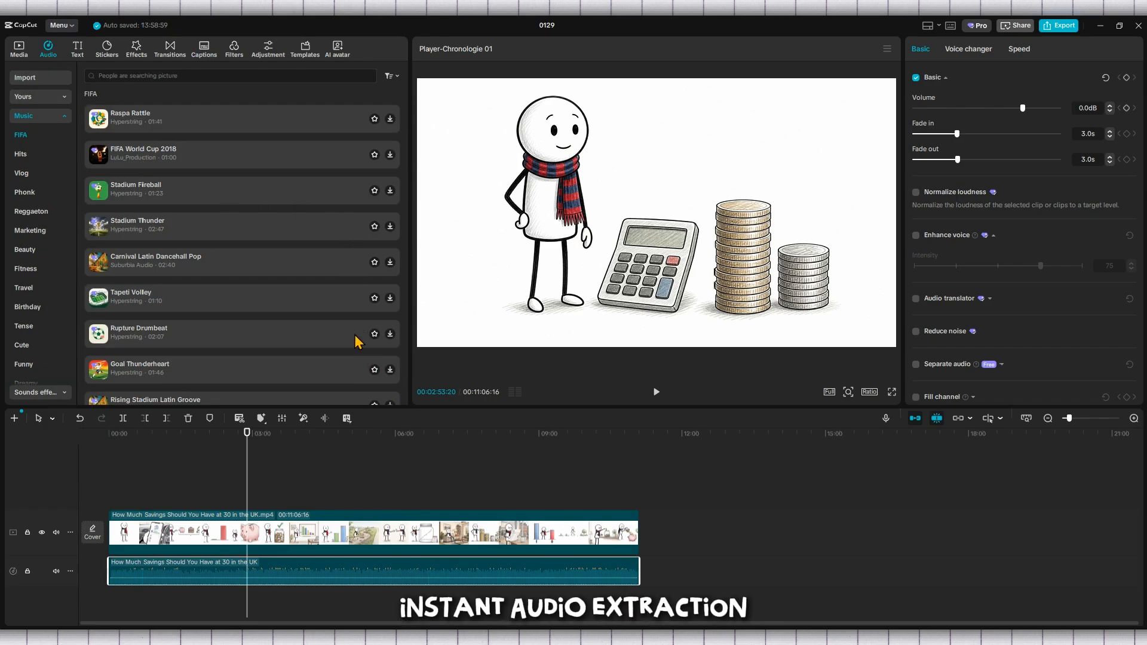
Step: Dismiss the music library search and move the playhead back to about 02:01
click(218, 80)
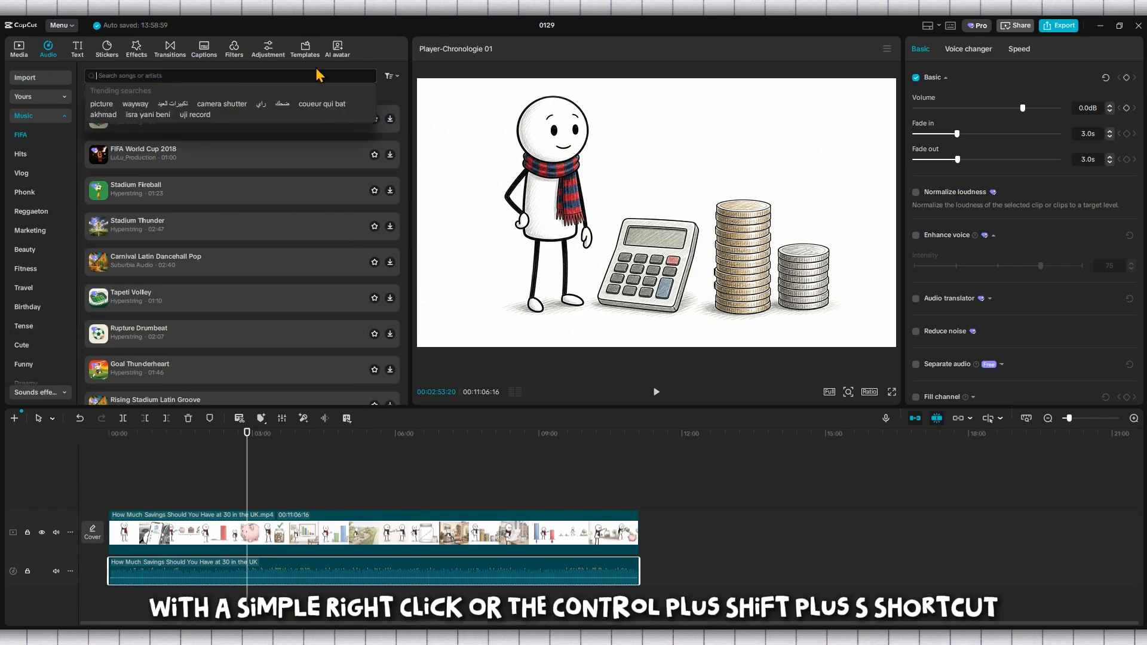
click(591, 414)
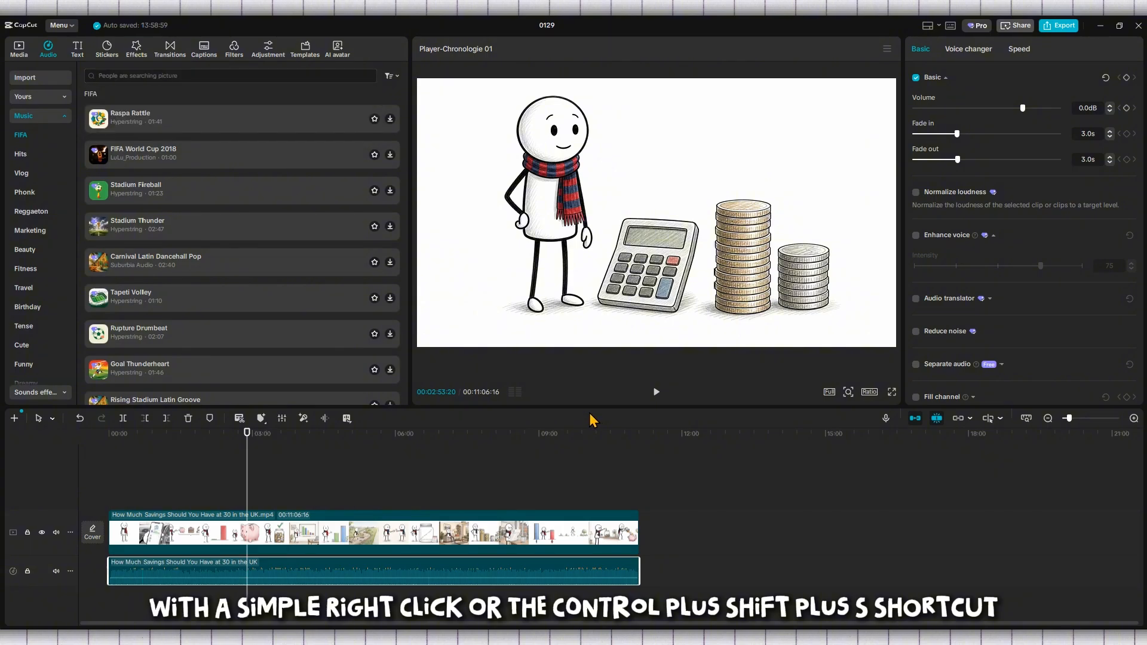
drag(244, 476, 206, 490)
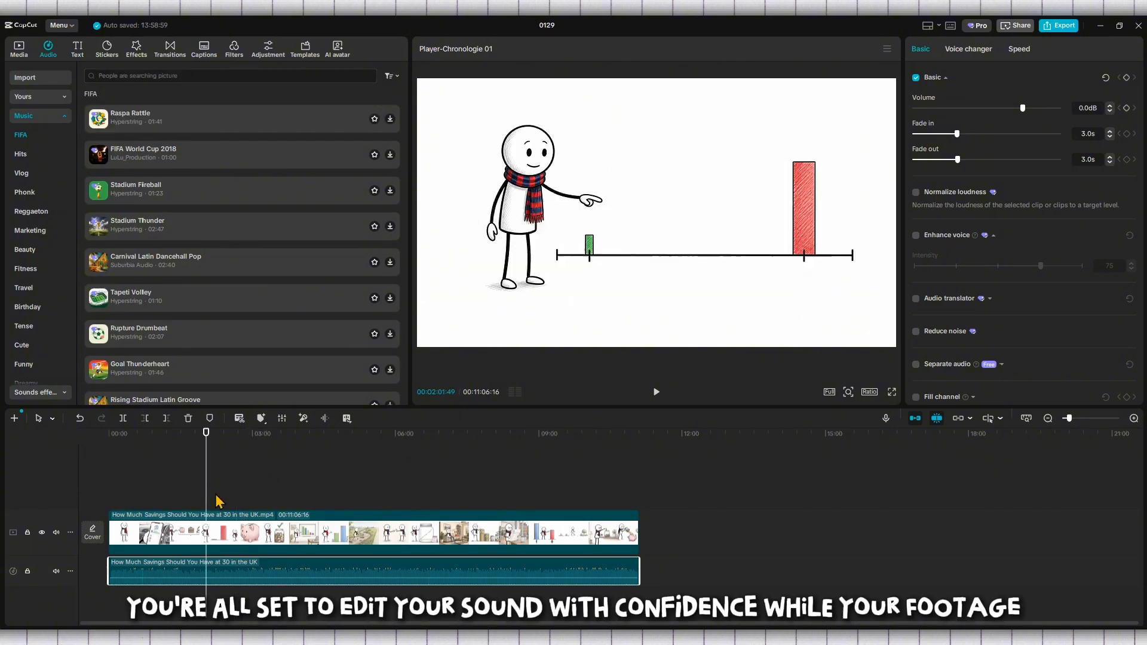
Step: Delete the video and audio clips, then drag the imported video back onto the timeline
drag(442, 482, 266, 588)
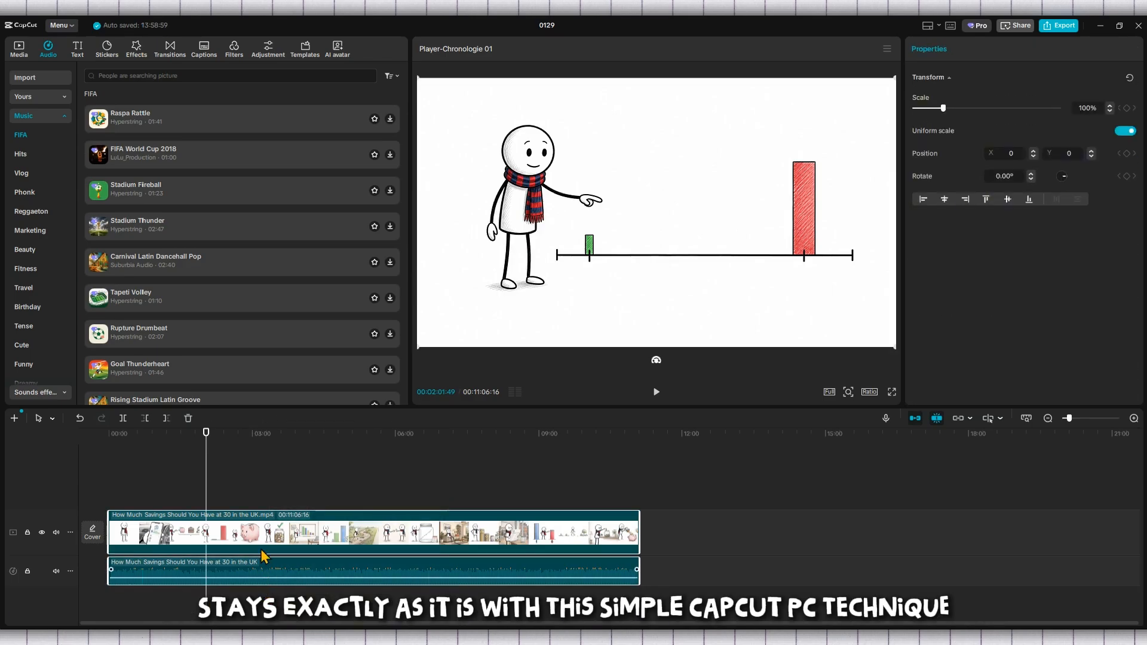
key(Delete)
click(22, 53)
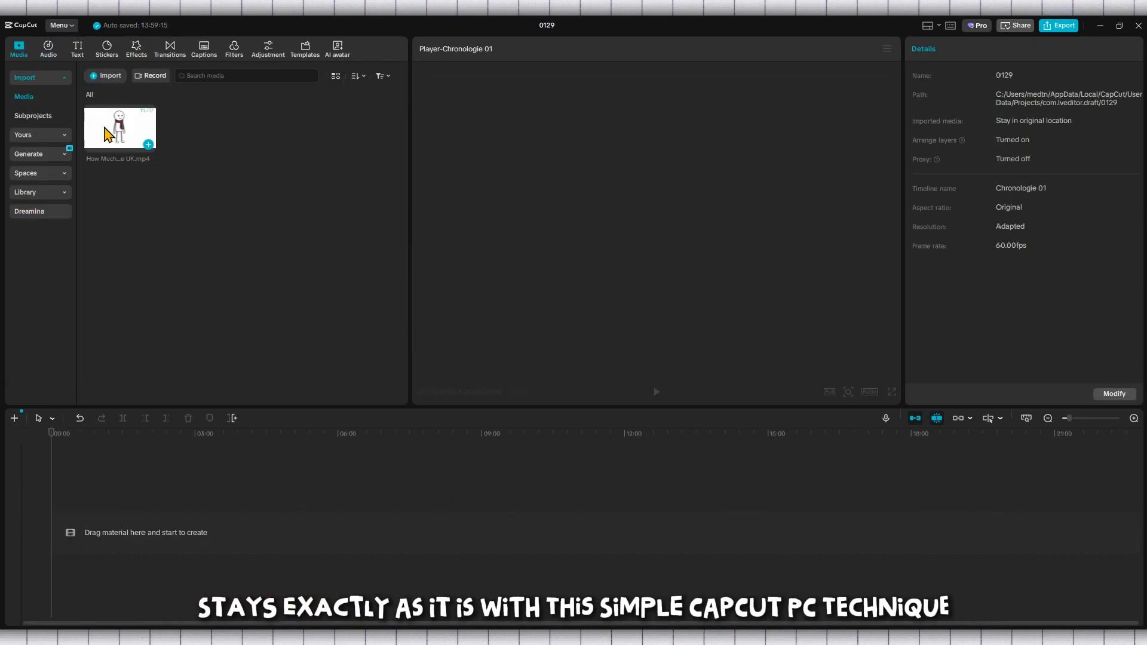
drag(108, 135, 60, 533)
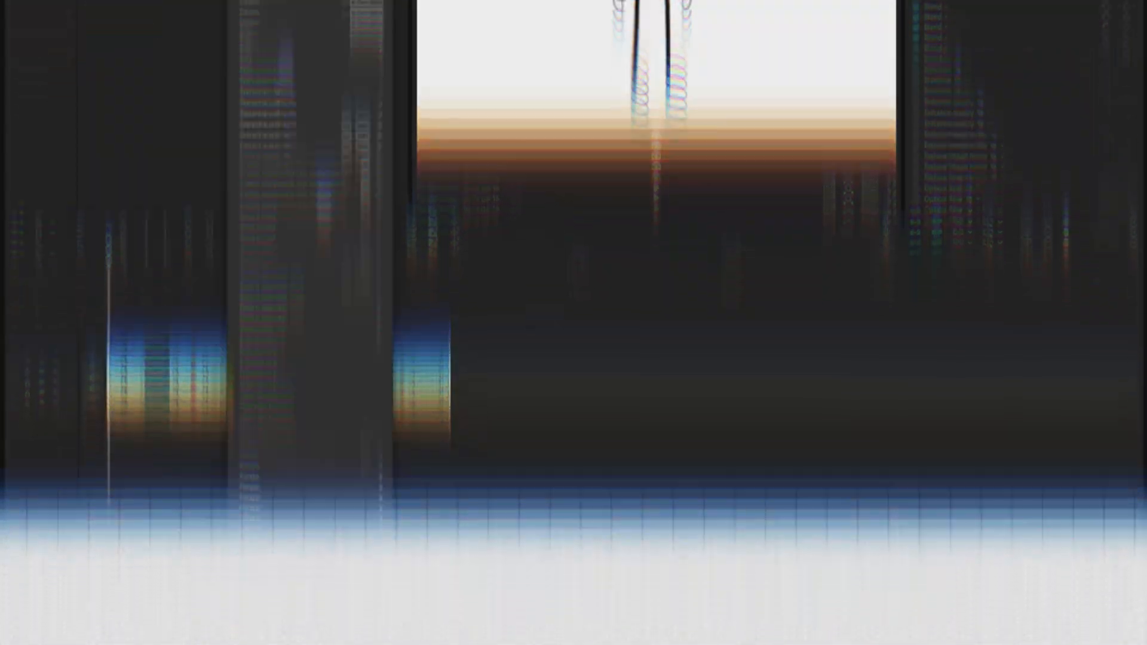